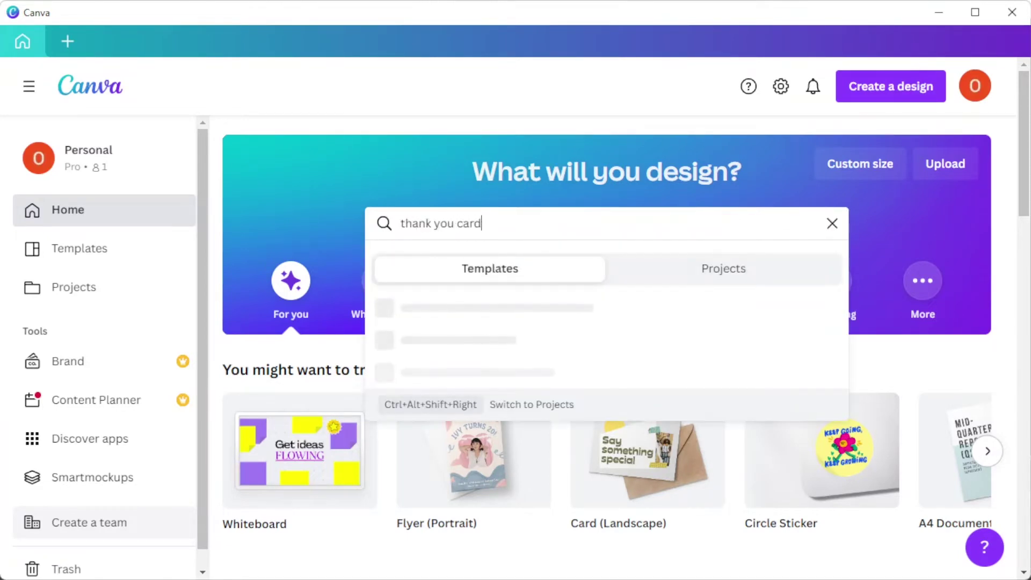
# Step: Search the templates for "thank you card" and browse the matching designs
pyautogui.press('Return')
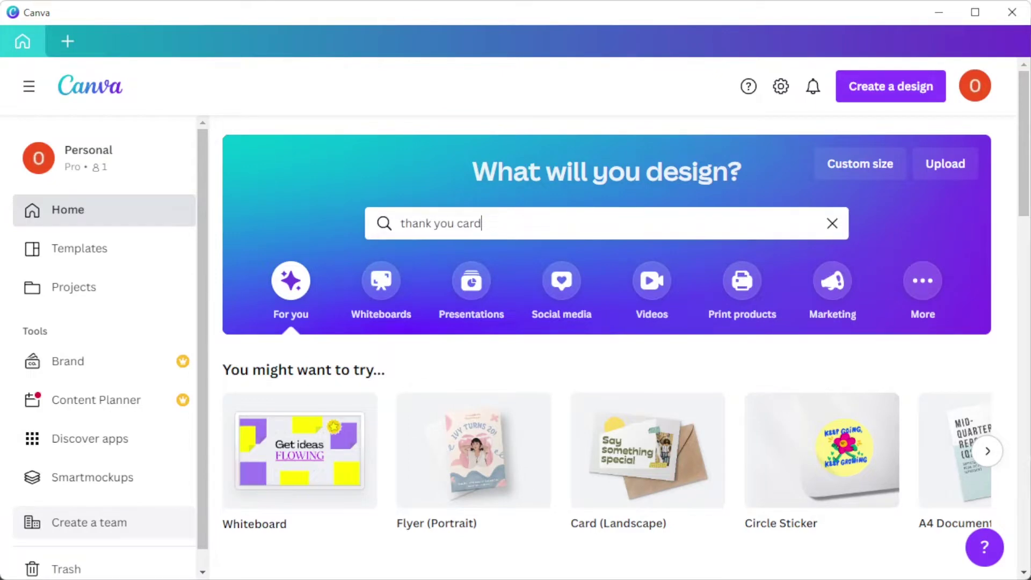
pyautogui.press('Return')
pyautogui.scroll(-4, 618, 246)
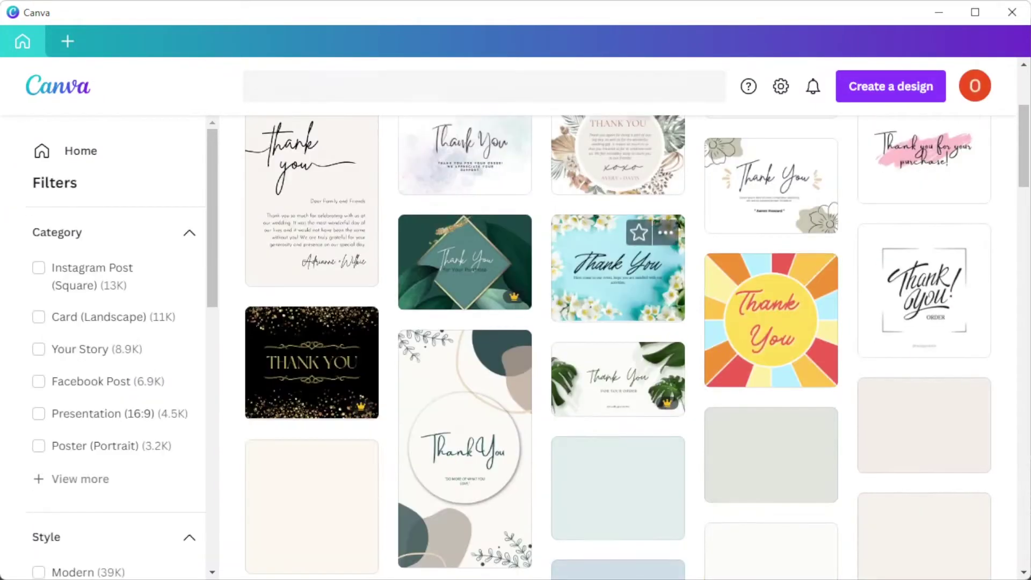
pyautogui.scroll(-6, 618, 344)
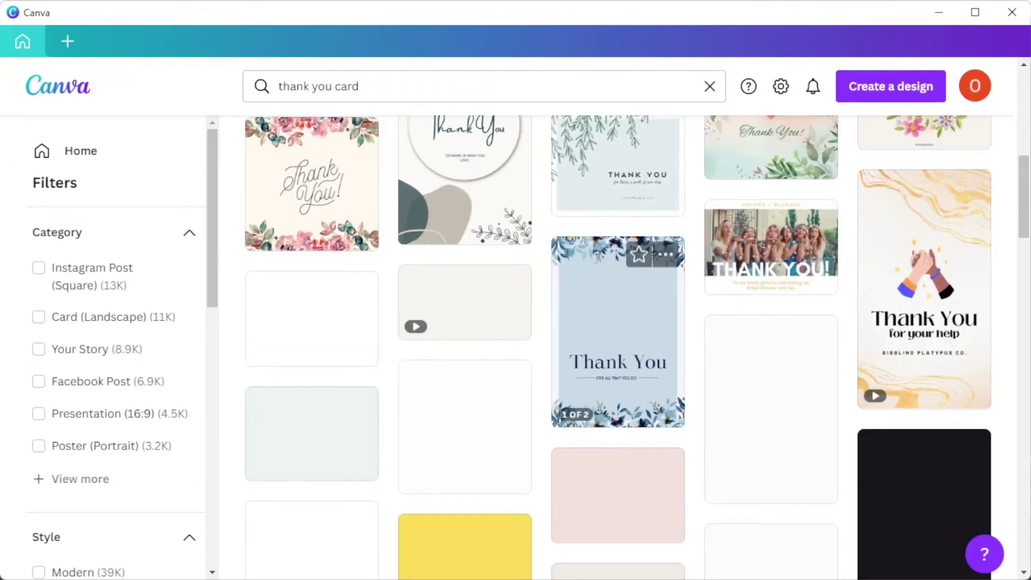
pyautogui.scroll(-4, 617, 343)
pyautogui.scroll(2, 617, 344)
pyautogui.scroll(-2, 617, 300)
pyautogui.scroll(2, 617, 301)
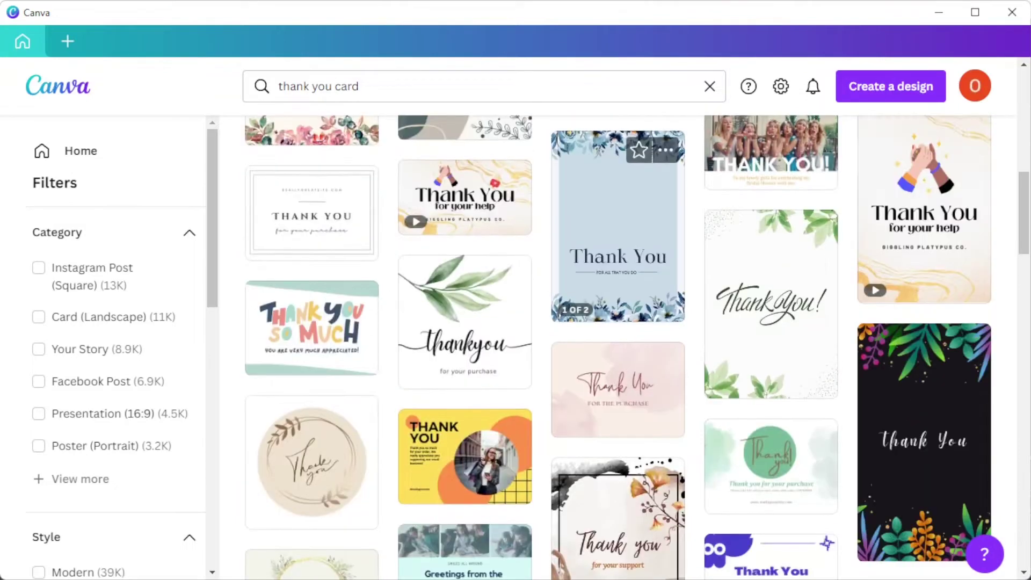
pyautogui.scroll(-4, 617, 279)
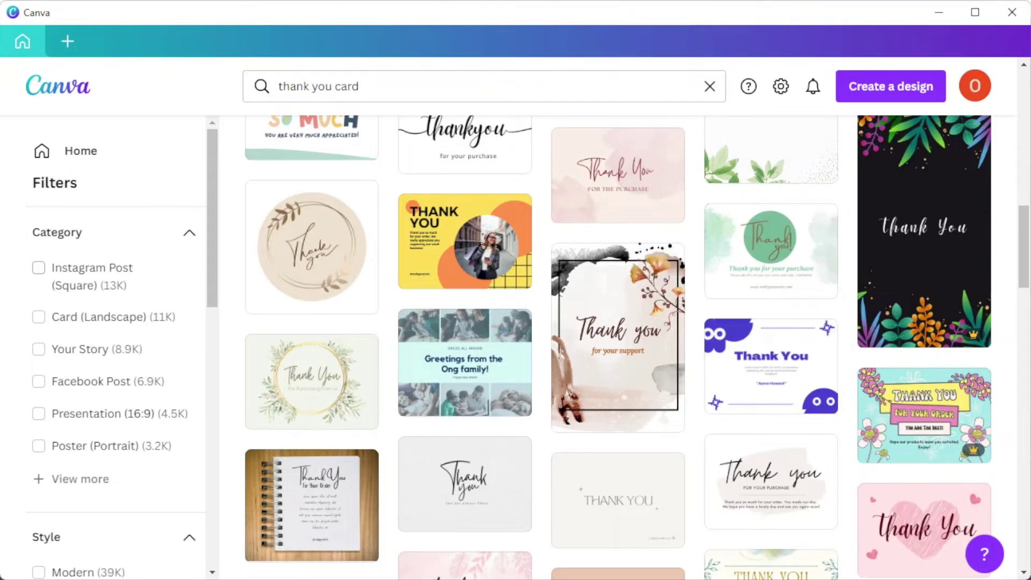
pyautogui.scroll(-4, 115, 344)
pyautogui.scroll(4, 115, 344)
# Step: Look through the category, style, theme and color filters available for the thank you card templates
pyautogui.scroll(-12, 116, 344)
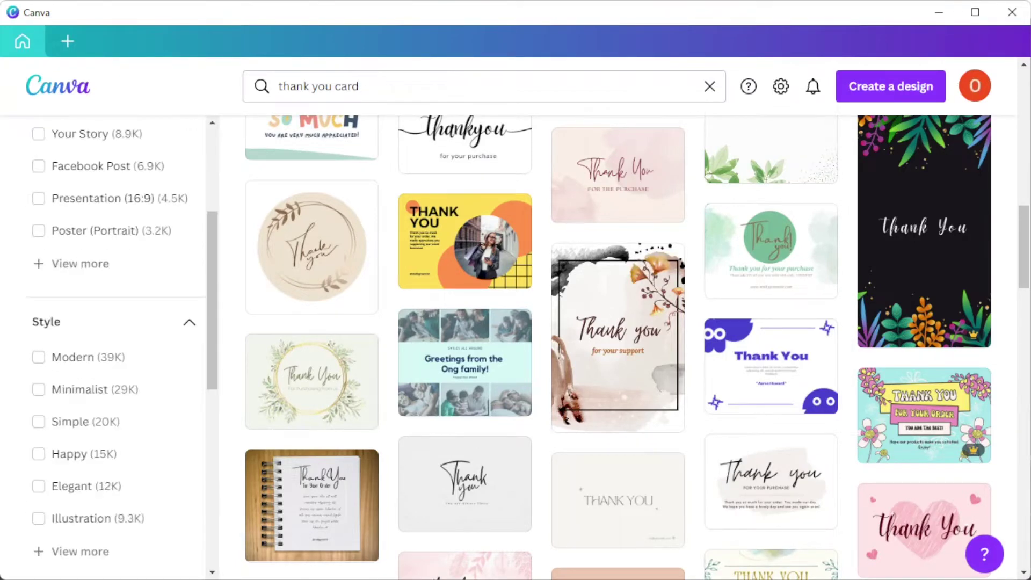
pyautogui.scroll(12, 116, 343)
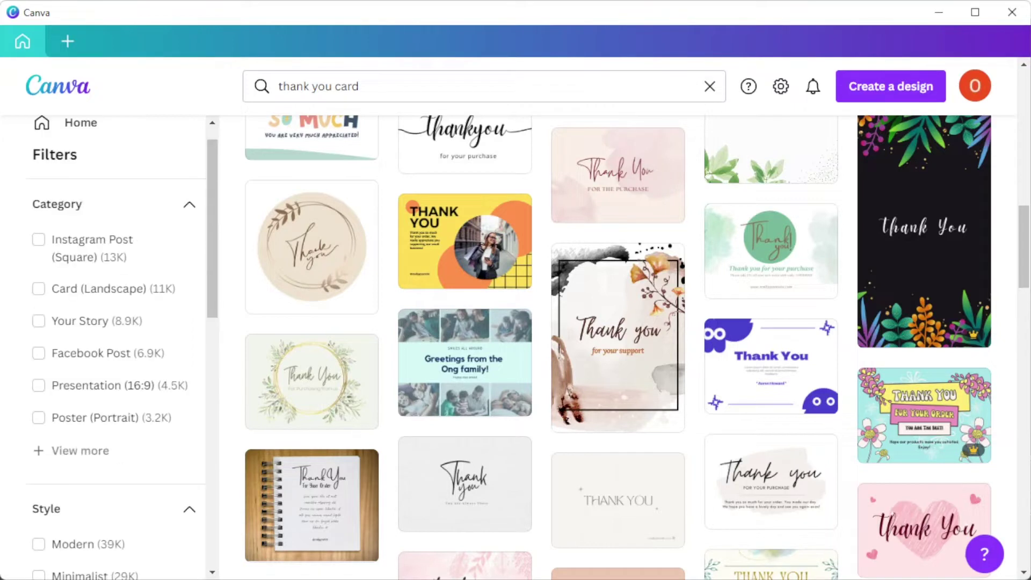
pyautogui.scroll(-6, 115, 344)
pyautogui.scroll(-6, 115, 344)
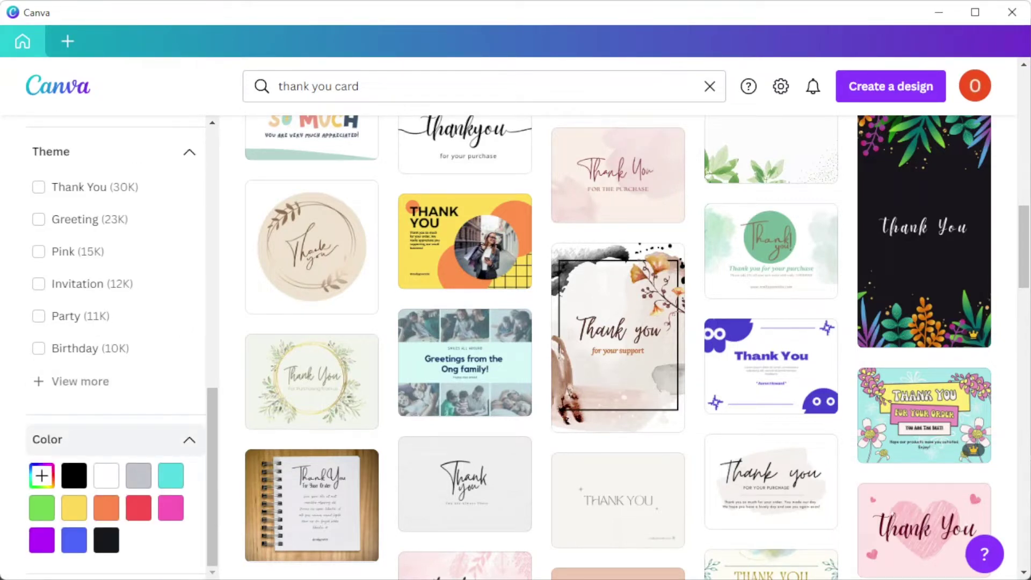
pyautogui.scroll(10, 311, 376)
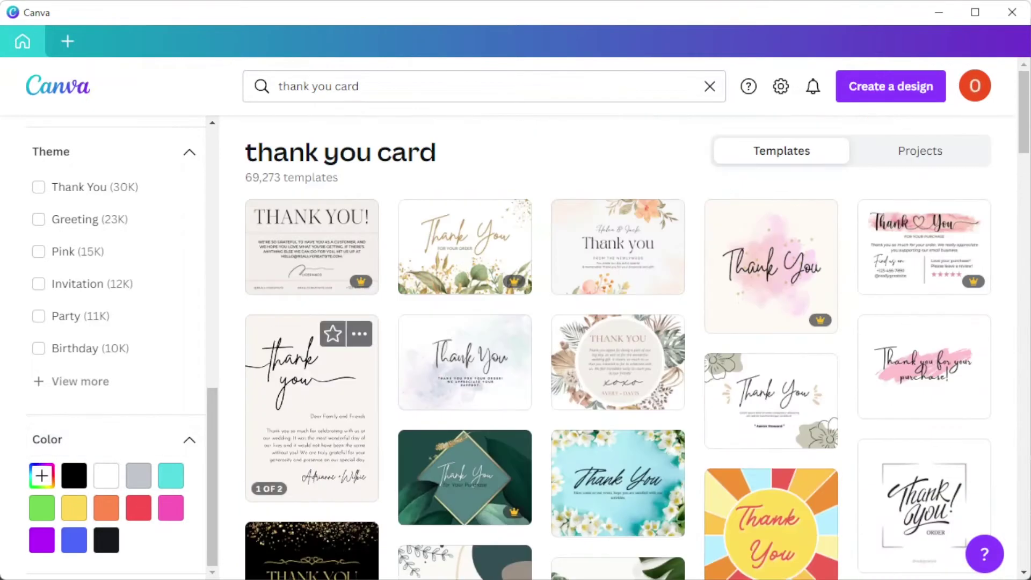
# Step: Search the new-design formats for "thank you card", review the suggested card types and close the list
pyautogui.click(890, 86)
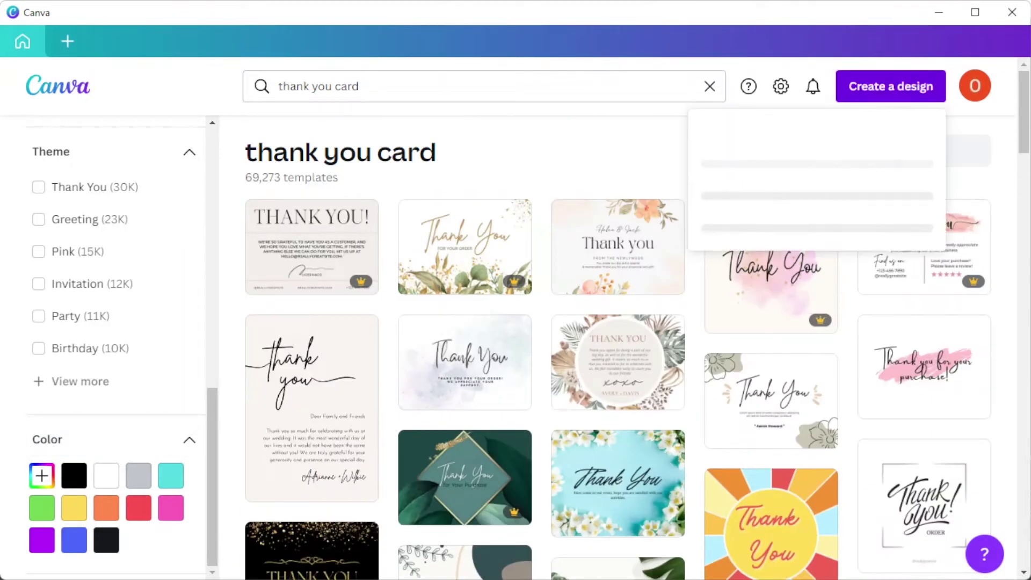
pyautogui.write('thank you card')
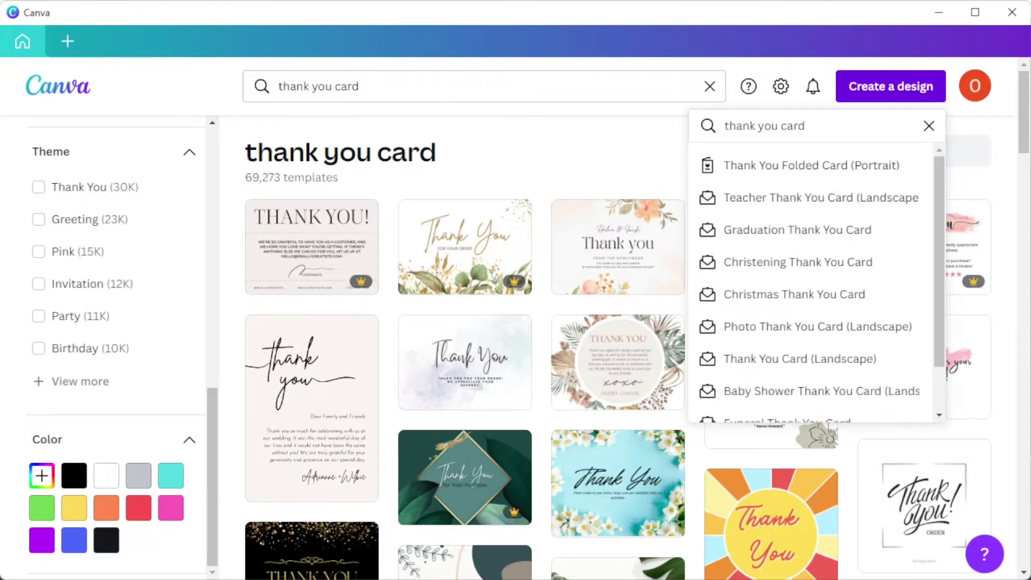
pyautogui.scroll(-1, 816, 296)
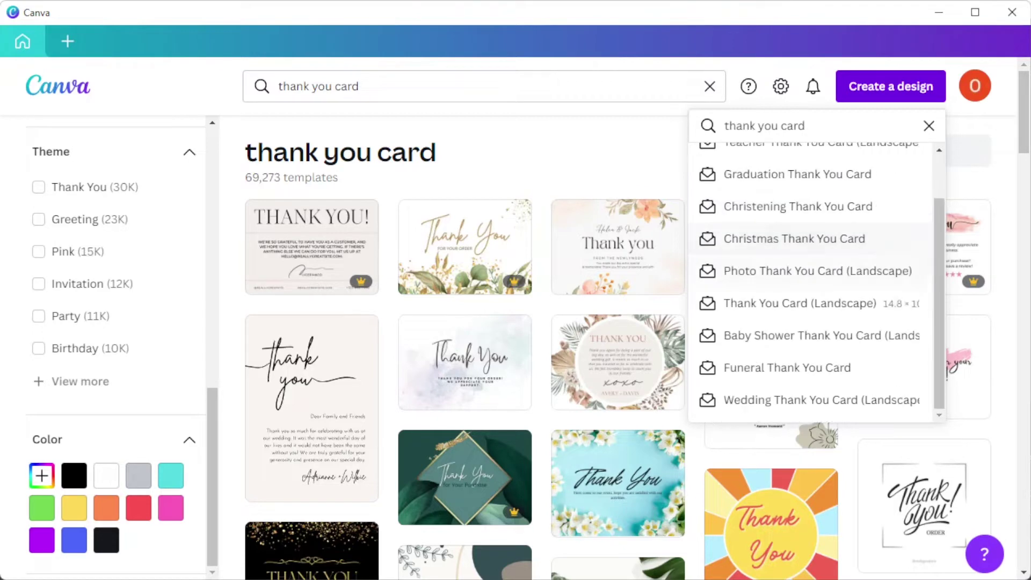
pyautogui.press('Up')
pyautogui.press('Up')
pyautogui.press('Up')
pyautogui.press('Up')
pyautogui.press('Up')
pyautogui.press('Up')
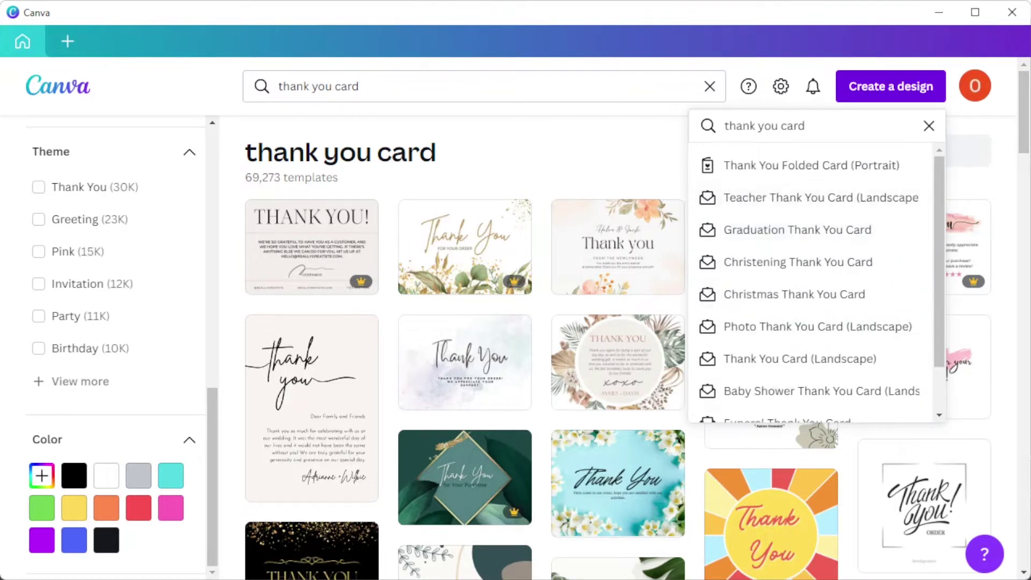
pyautogui.press('Escape')
# Step: Open the pastel gradient "Thank you for your purchase!" card template from the search results for editing
pyautogui.scroll(-10, 618, 177)
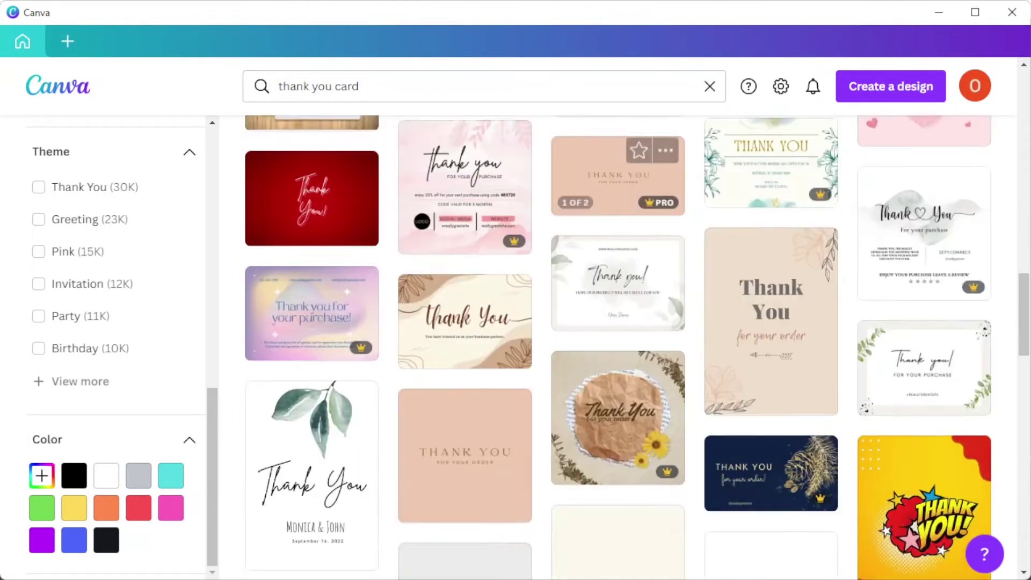
pyautogui.scroll(-15, 617, 177)
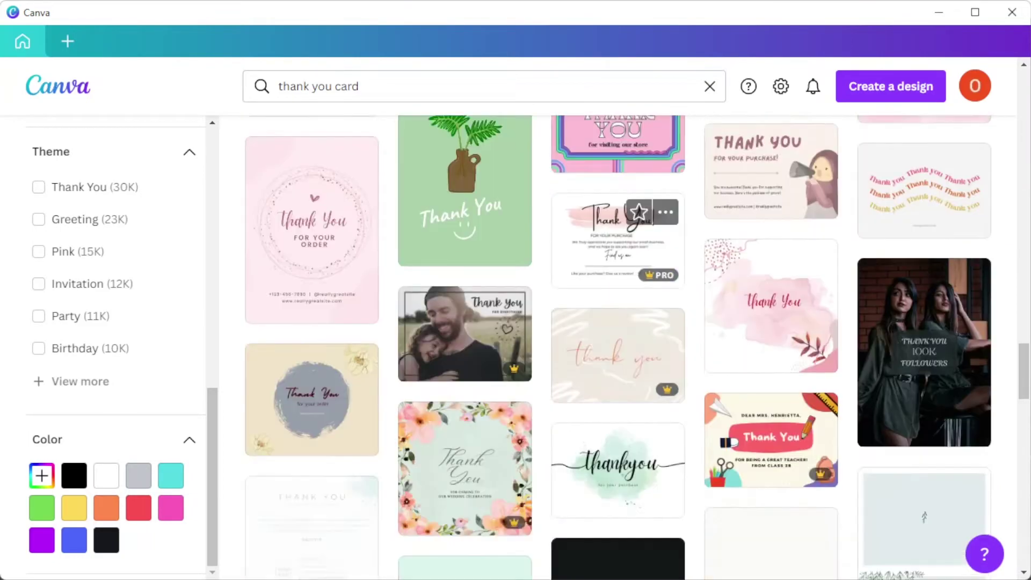
pyautogui.scroll(-15, 617, 177)
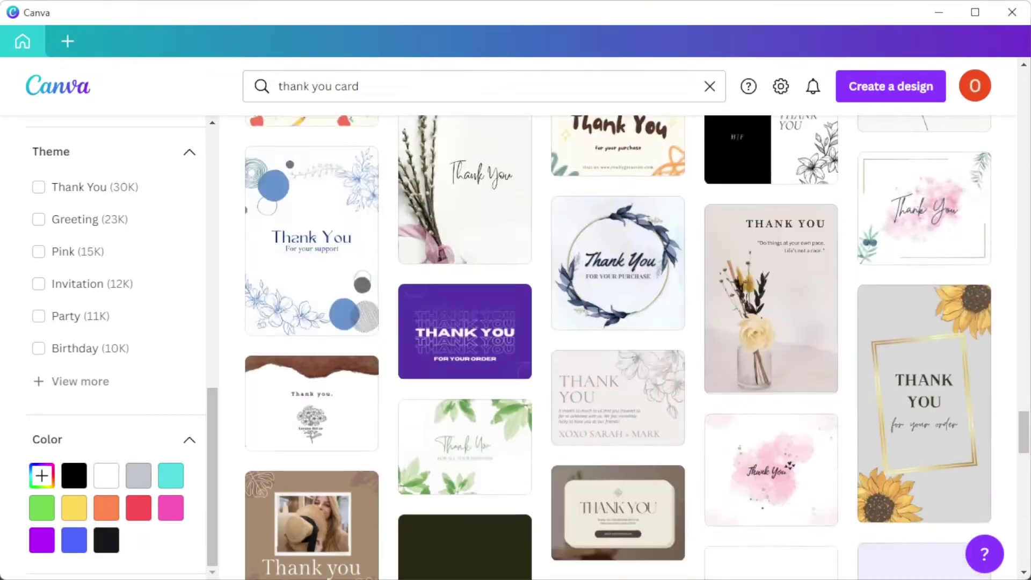
pyautogui.scroll(-15, 617, 214)
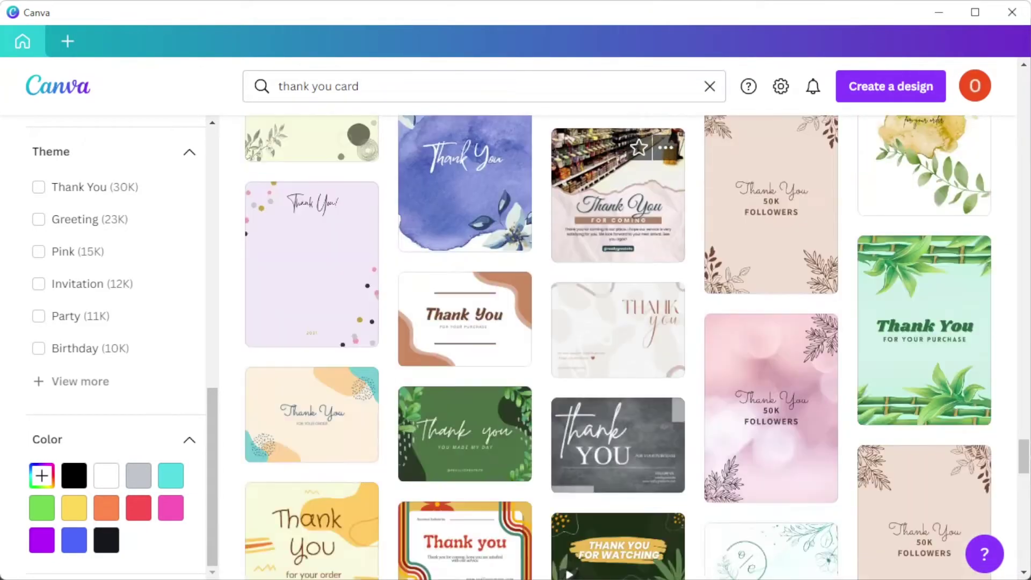
pyautogui.scroll(-15, 618, 225)
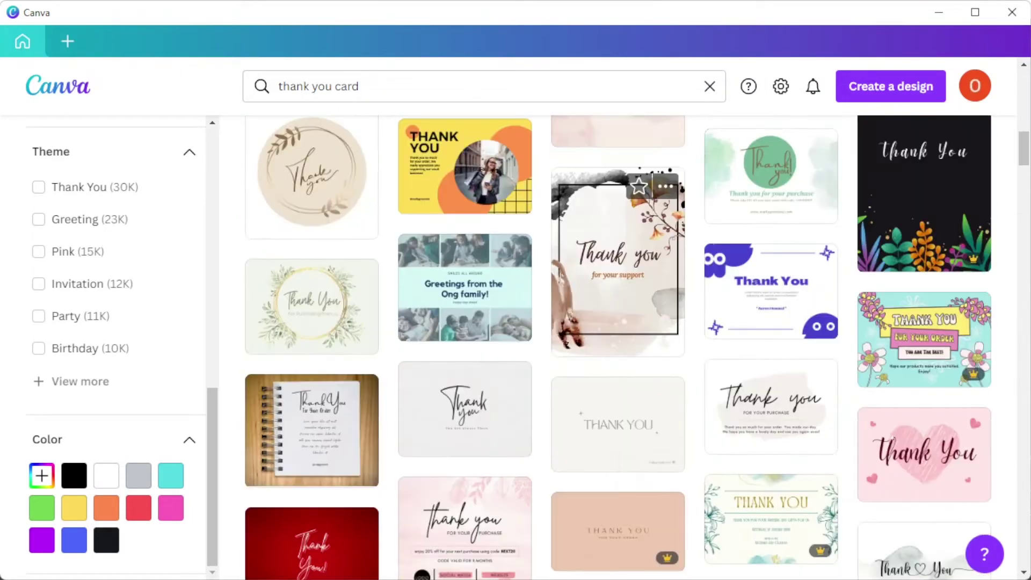
pyautogui.scroll(-4, 617, 225)
pyautogui.click(313, 458)
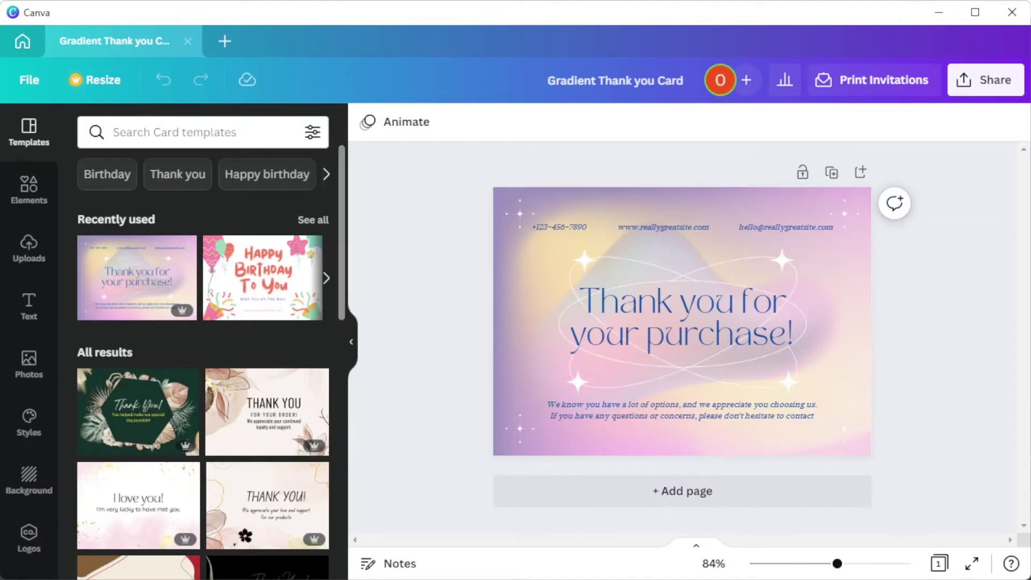
# Step: Browse the available design elements, including shapes, graphics, stickers, photos, videos, audio, frames, grids and collections
pyautogui.scroll(-6, 267, 371)
pyautogui.click(28, 189)
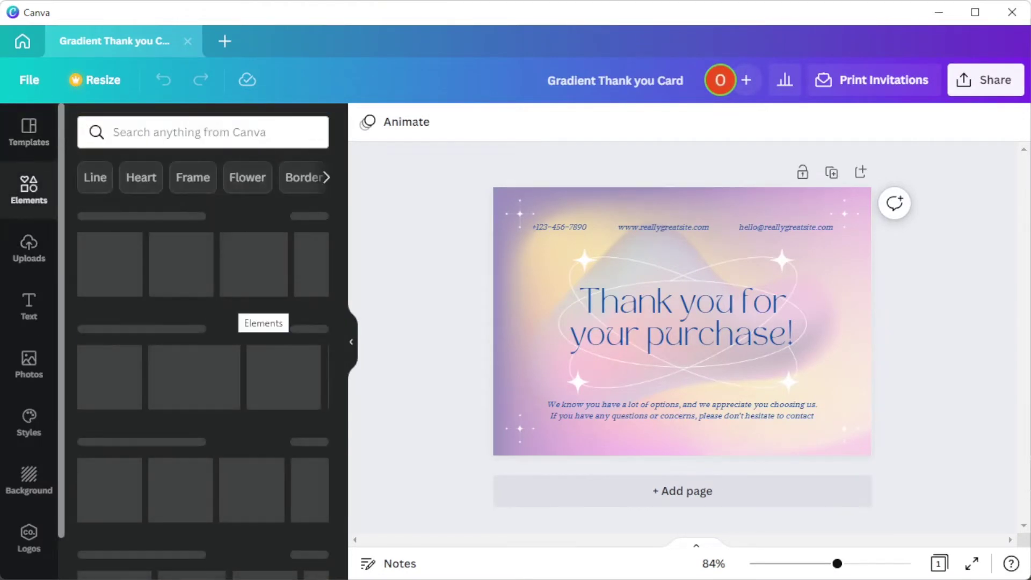
pyautogui.scroll(-7, 241, 311)
pyautogui.scroll(-10, 203, 343)
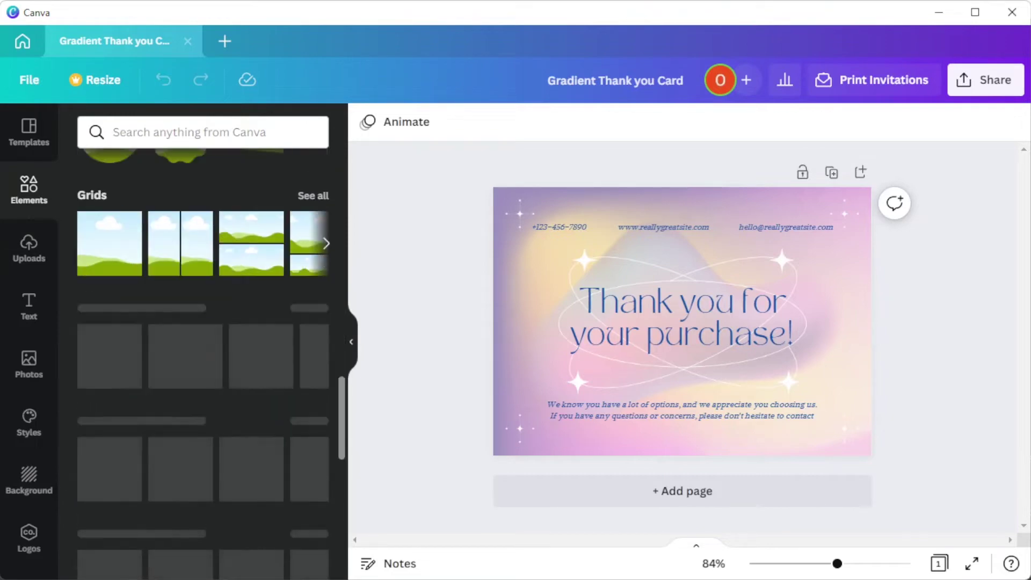
pyautogui.scroll(-12, 203, 343)
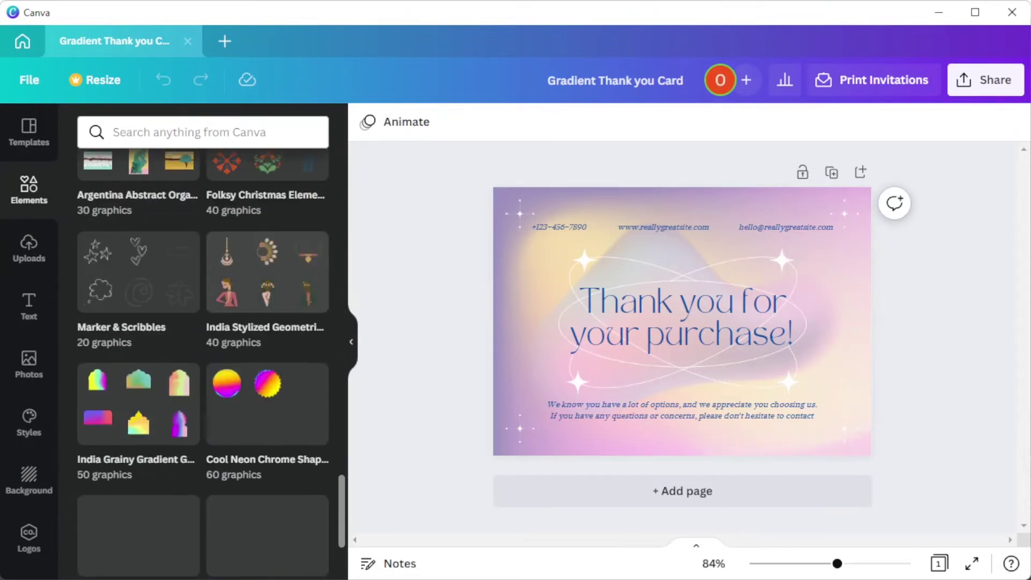
pyautogui.scroll(10, 202, 344)
pyautogui.scroll(20, 203, 344)
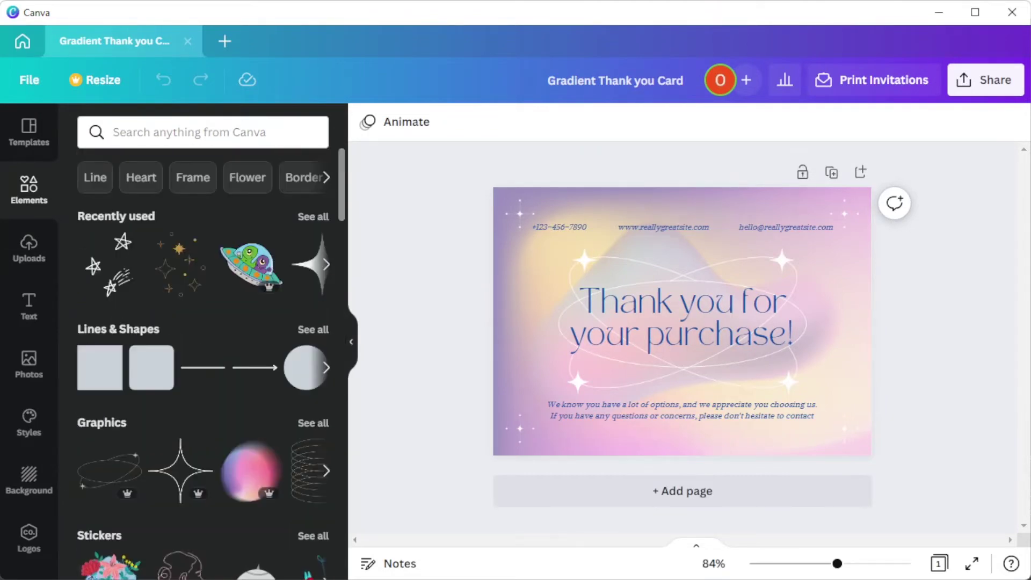
pyautogui.scroll(-15, 203, 343)
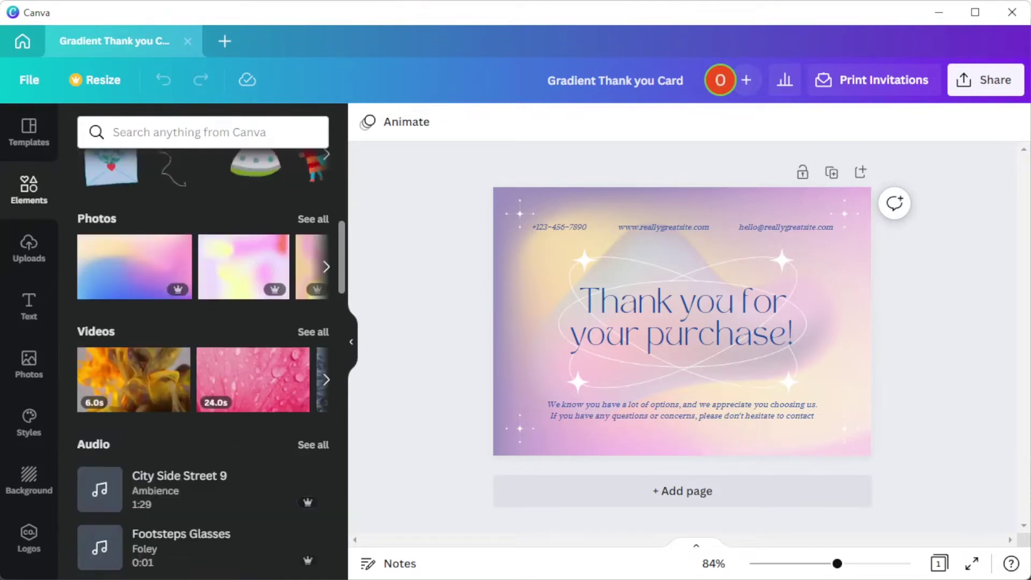
pyautogui.scroll(-2, 203, 343)
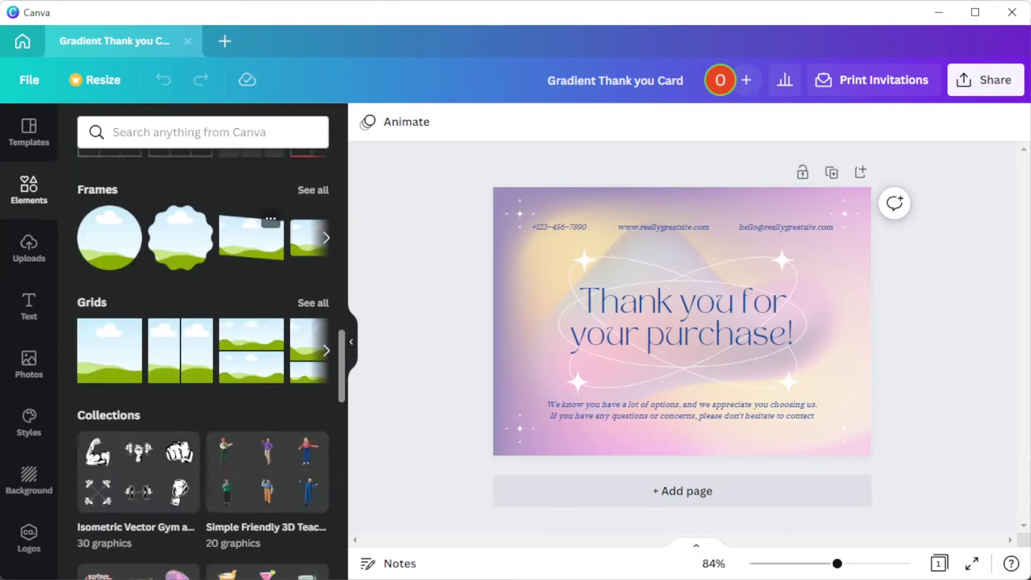
pyautogui.scroll(-3, 203, 343)
pyautogui.scroll(20, 203, 344)
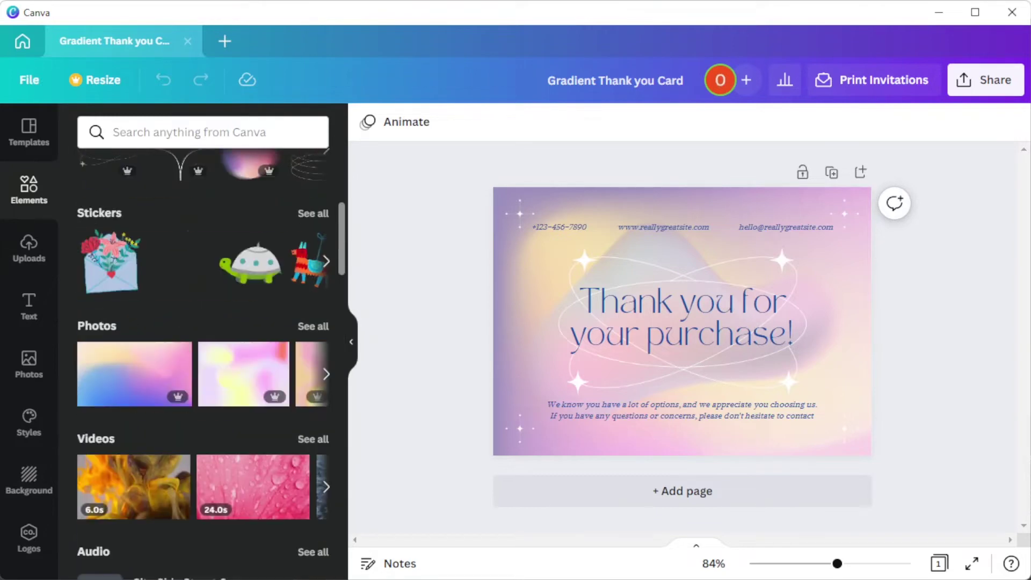
# Step: Preview the page animations on the card, including Pan, Stomp, Neon, Photo Rise and Photo Zoom, without applying one
pyautogui.click(682, 320)
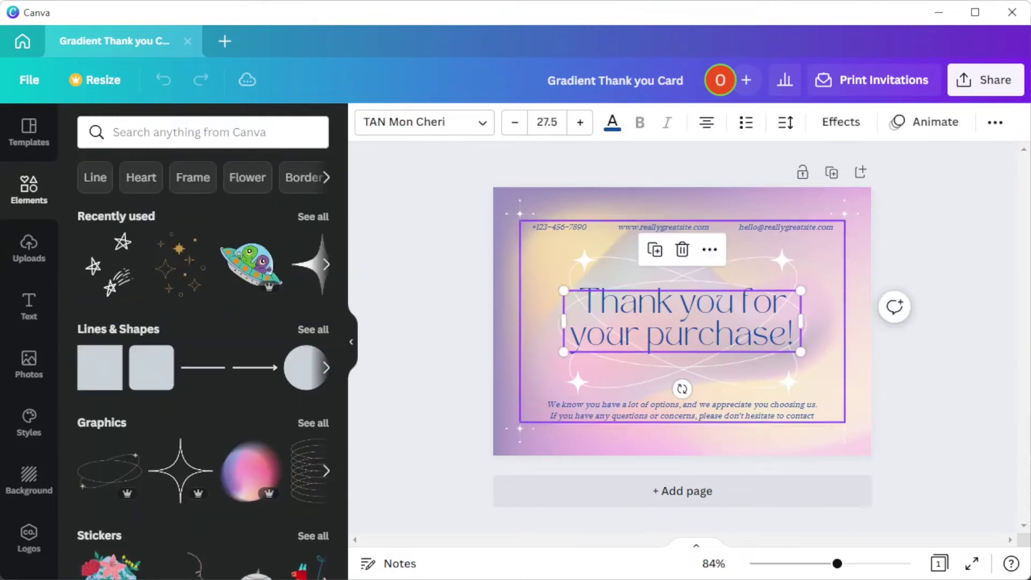
pyautogui.press('Escape')
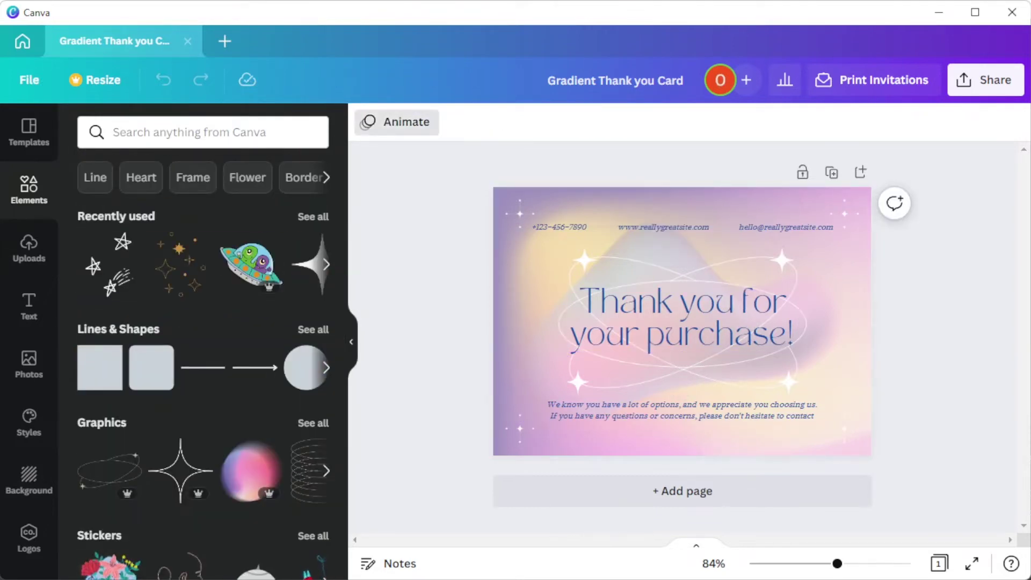
pyautogui.click(396, 121)
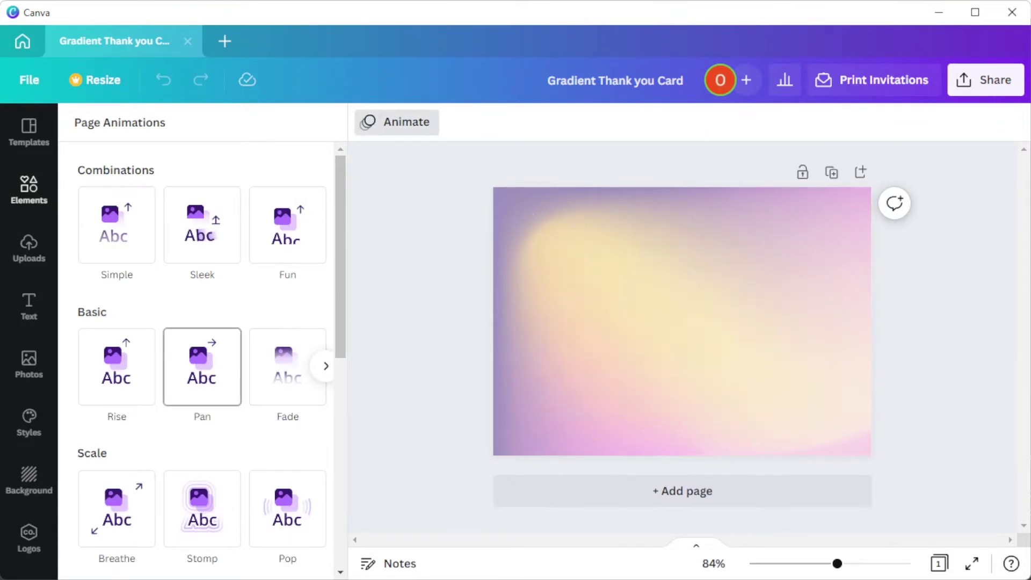
pyautogui.scroll(-2, 288, 375)
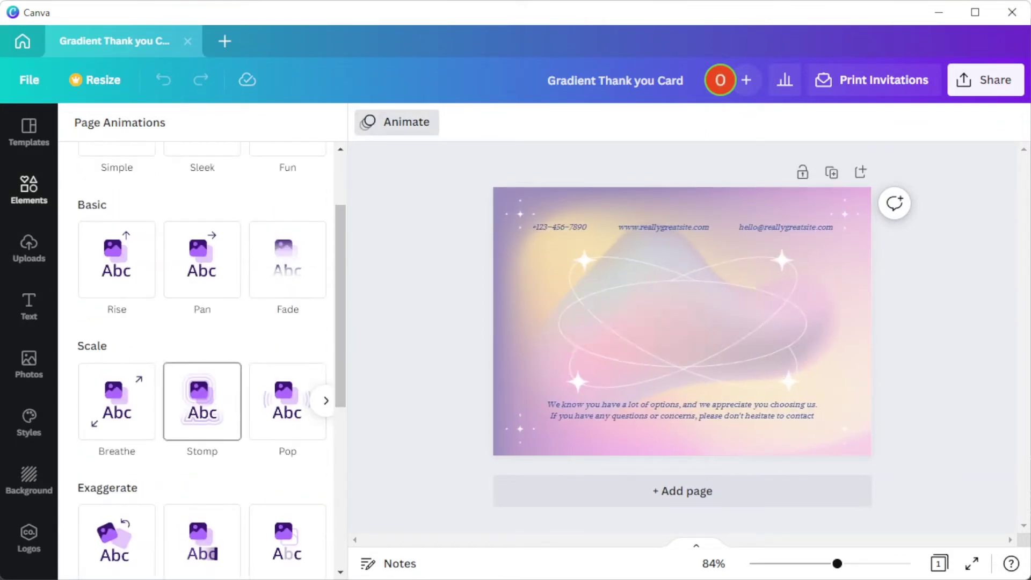
pyautogui.scroll(-4, 116, 400)
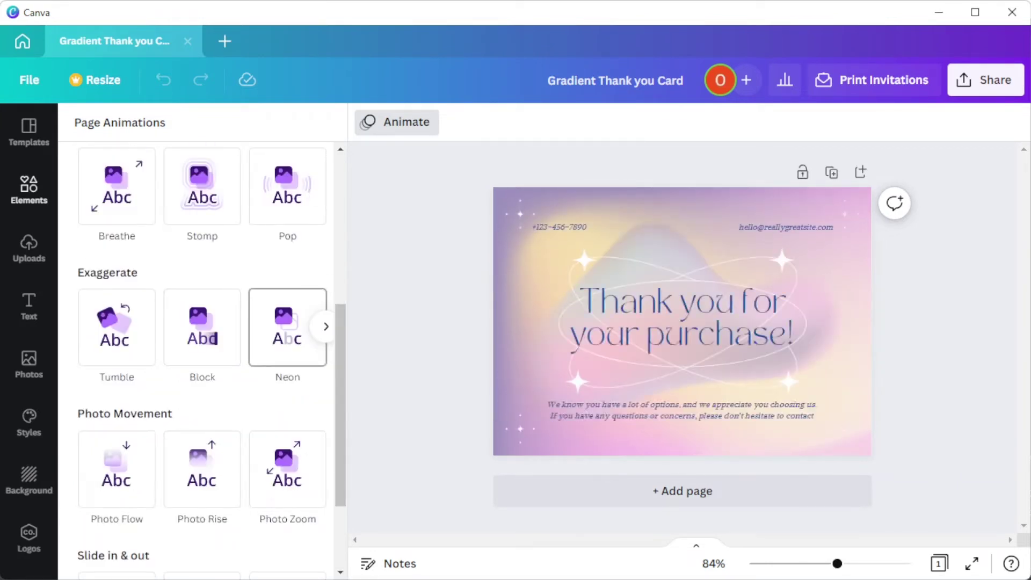
pyautogui.click(313, 327)
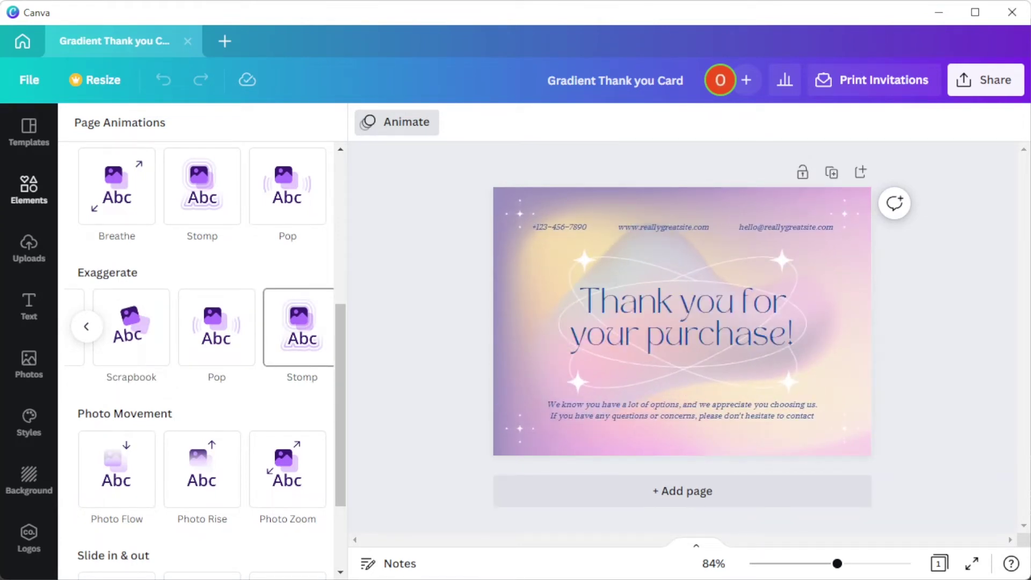
pyautogui.scroll(-2, 298, 327)
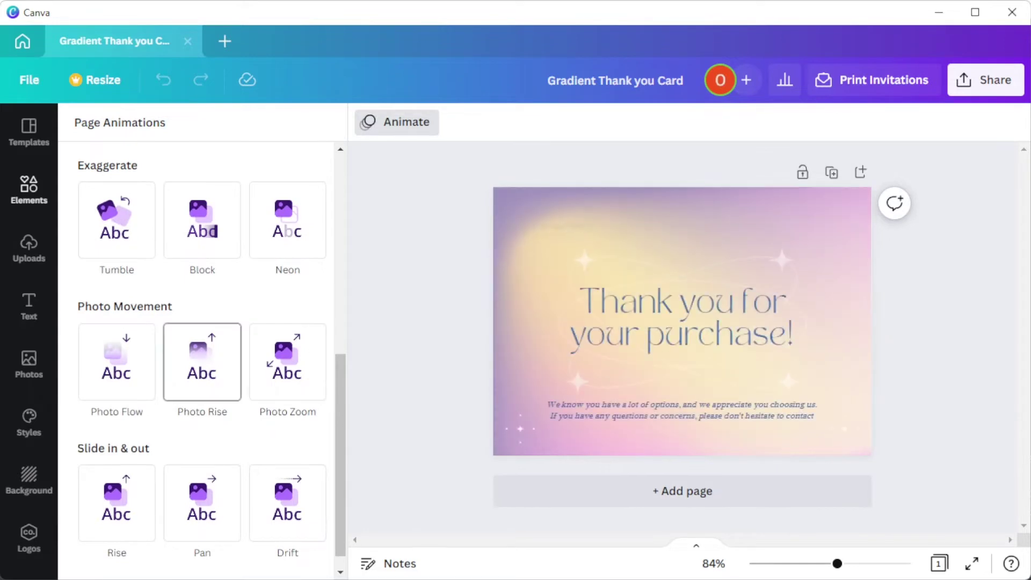
pyautogui.scroll(-1, 161, 355)
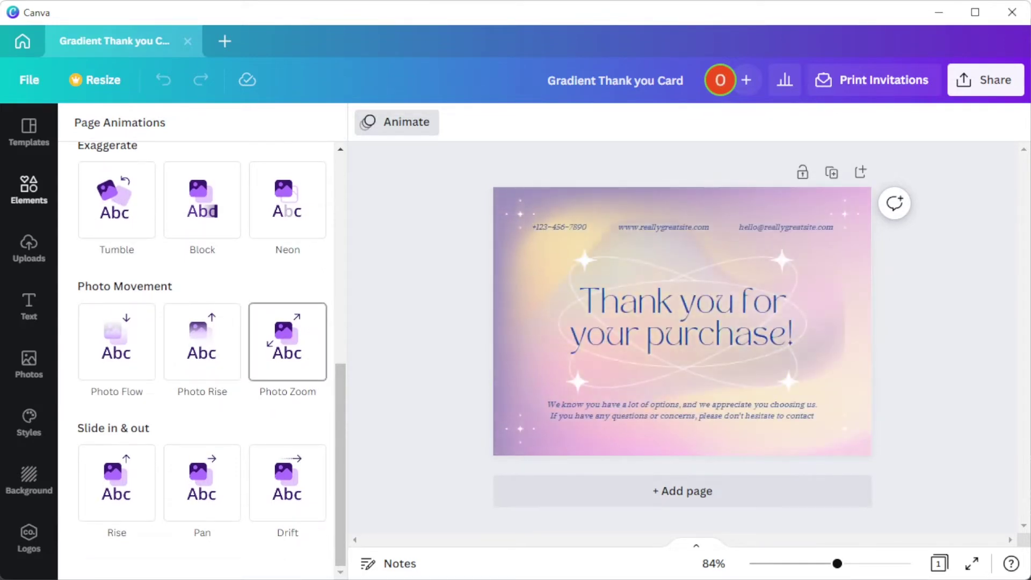
# Step: Look through the uploaded images, videos and audio, and browse the available card templates
pyautogui.click(28, 248)
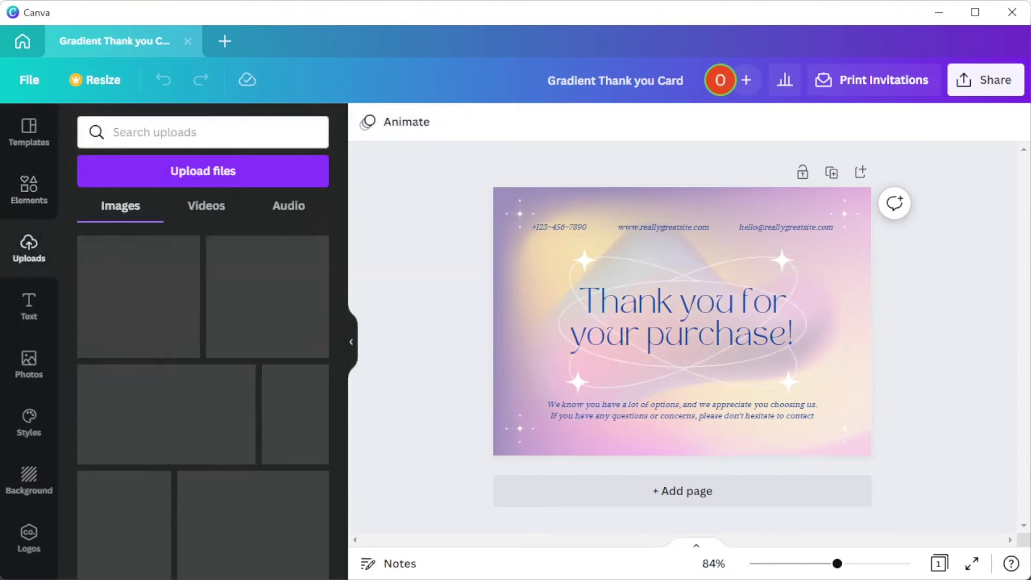
pyautogui.click(206, 205)
pyautogui.click(288, 206)
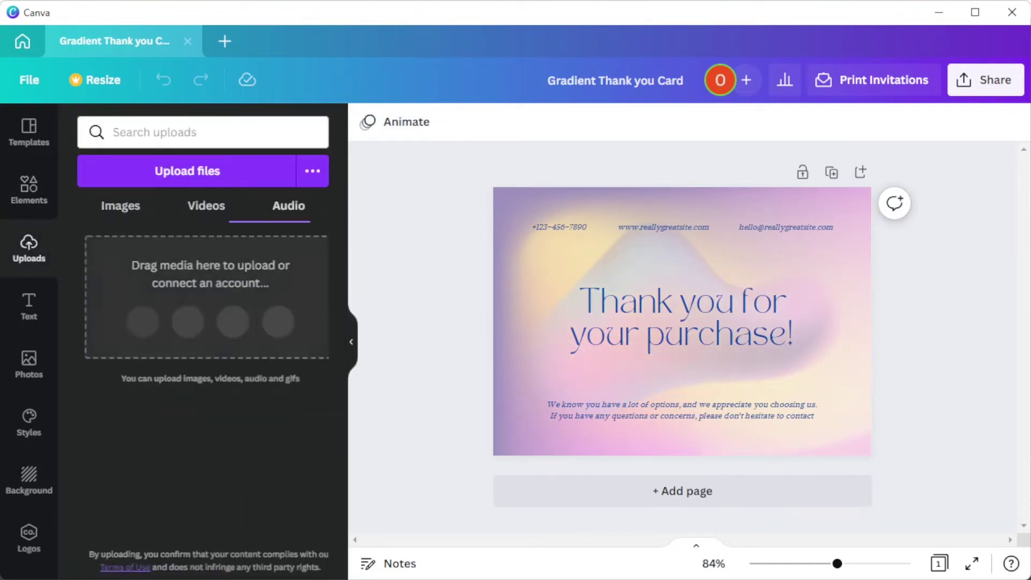
pyautogui.click(121, 205)
pyautogui.click(121, 205)
pyautogui.click(29, 132)
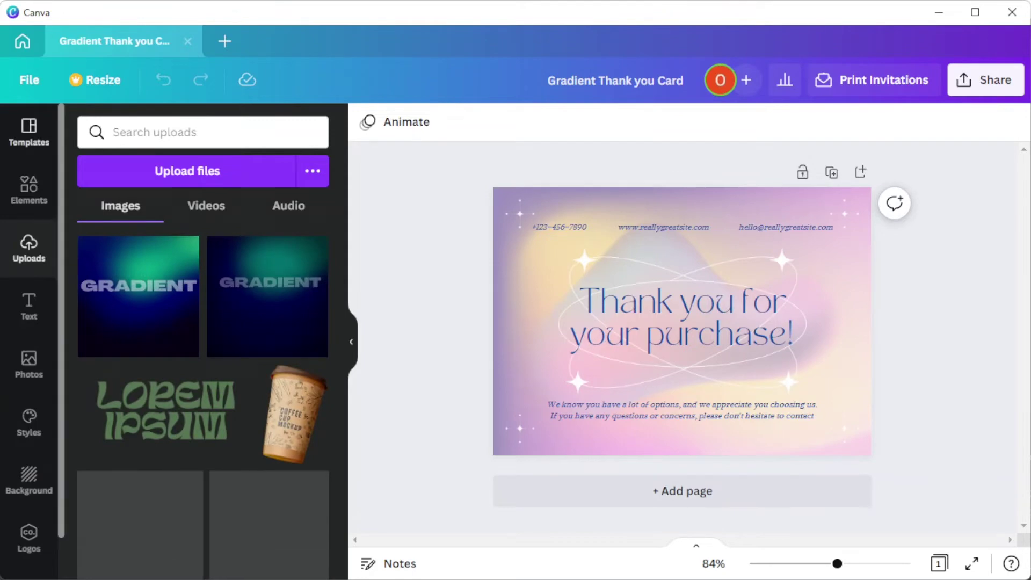
pyautogui.scroll(-10, 267, 370)
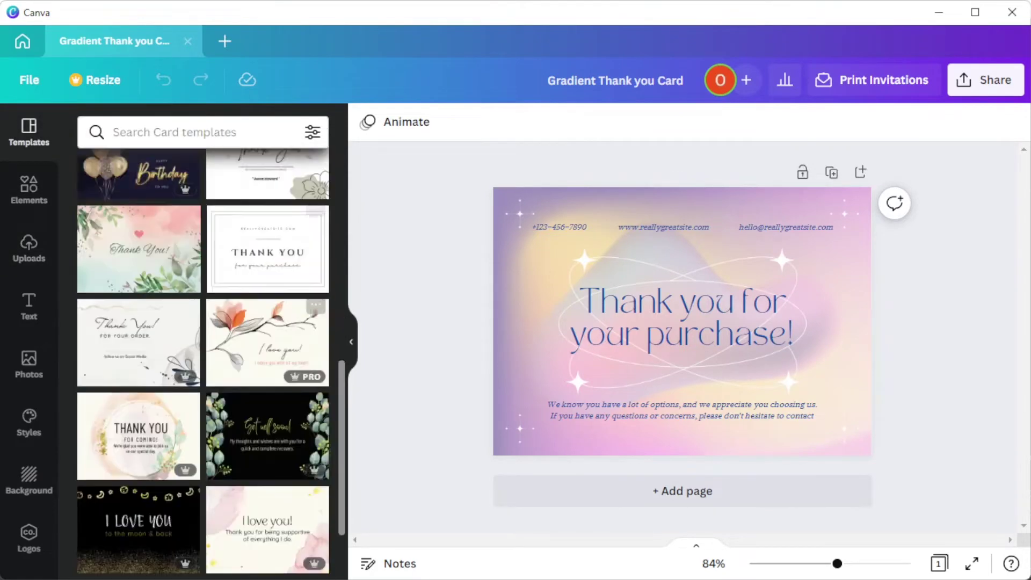
pyautogui.scroll(10, 203, 343)
# Step: Replace the website line in the card's upper row with "youtube.com/creatorcanvas" and nudge it into place
pyautogui.click(682, 241)
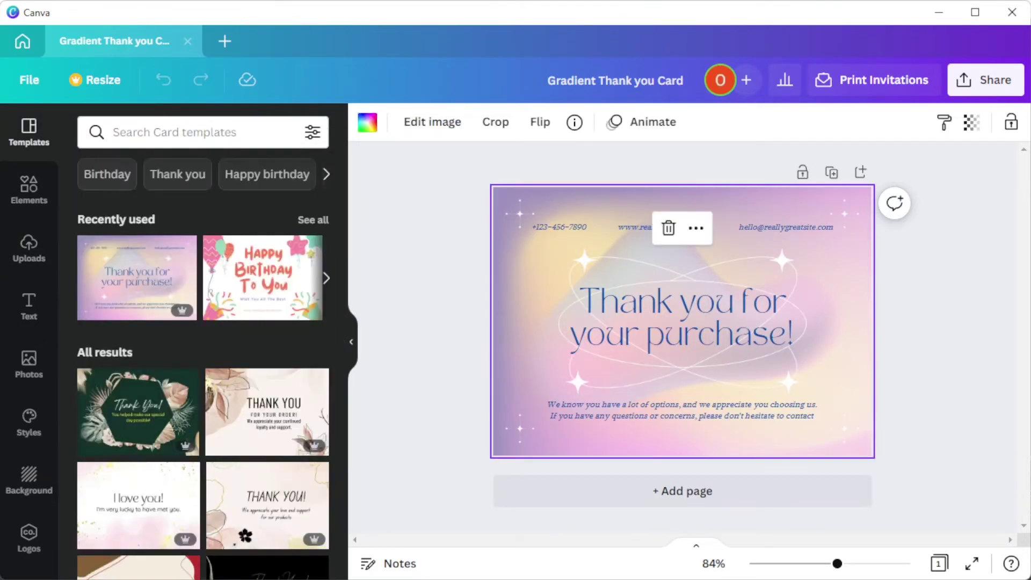
pyautogui.click(682, 376)
pyautogui.moveTo(682, 375); pyautogui.dragTo(682, 367)
pyautogui.press('Escape')
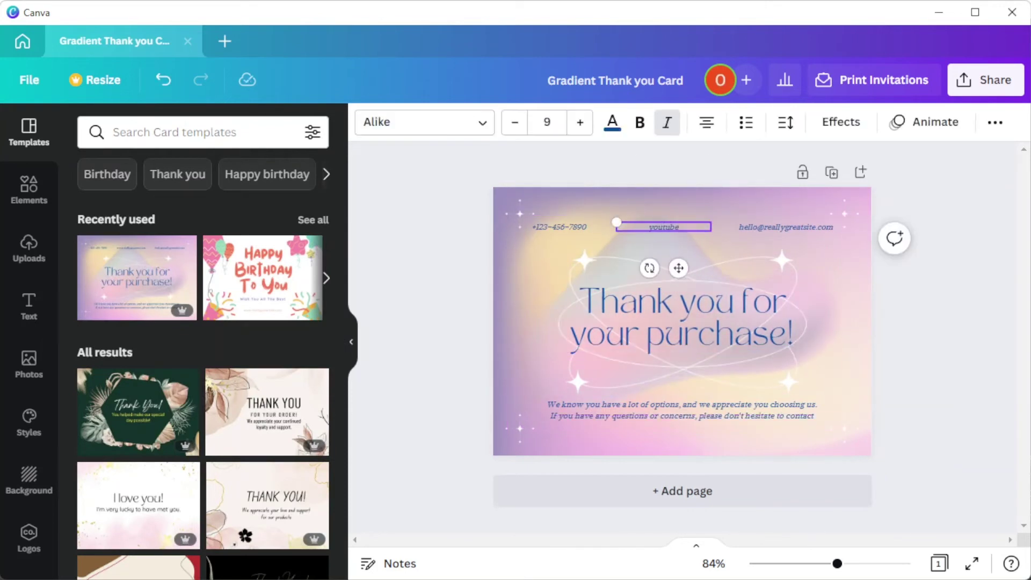
pyautogui.moveTo(686, 268); pyautogui.dragTo(688, 267)
pyautogui.press('Escape')
pyautogui.click(29, 191)
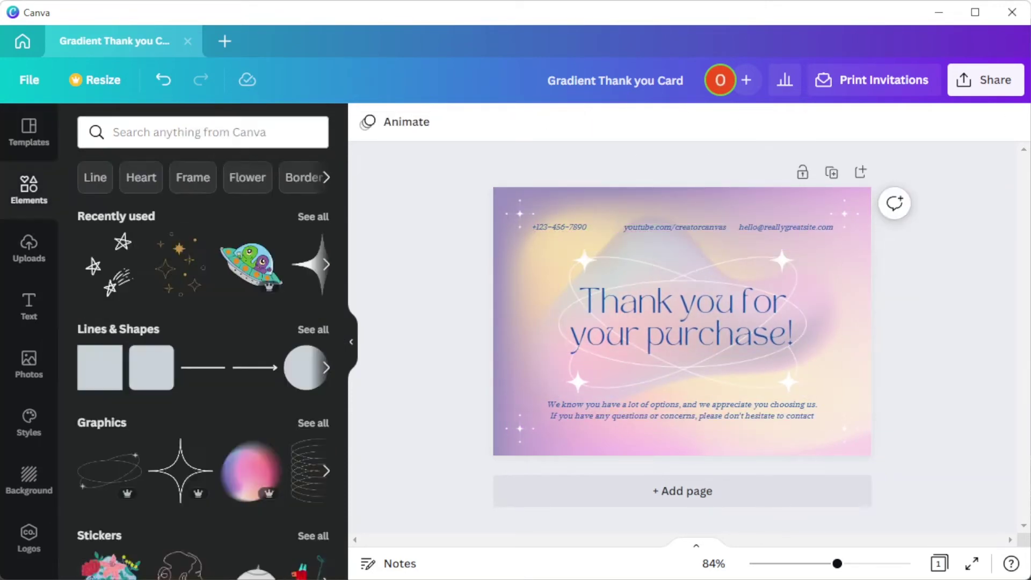
# Step: Try a range of fonts on the "Thank you for your purchase!" heading and settle on Aprila Bold
pyautogui.click(681, 322)
pyautogui.click(424, 122)
pyautogui.click(92, 177)
pyautogui.click(117, 342)
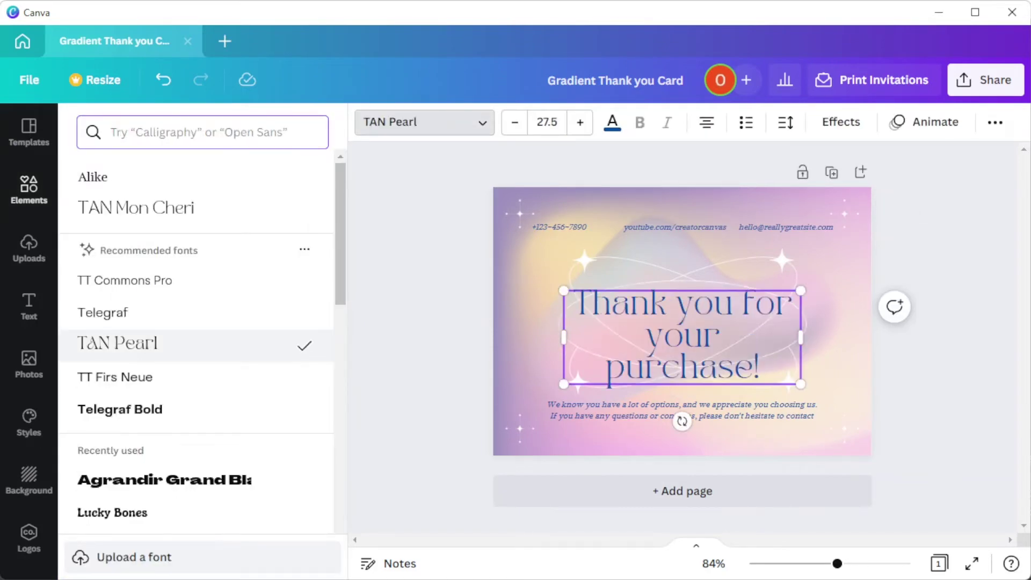
pyautogui.click(164, 480)
pyautogui.scroll(-3, 164, 430)
pyautogui.click(112, 298)
pyautogui.click(119, 330)
pyautogui.press('Down')
pyautogui.press('Down')
pyautogui.press('Down')
pyautogui.press('Down')
pyautogui.press('Down')
pyautogui.press('Down')
pyautogui.press('Down')
pyautogui.press('Down')
pyautogui.press('Down')
pyautogui.press('Down')
pyautogui.press('Down')
pyautogui.press('Down')
pyautogui.press('Down')
pyautogui.press('Down')
pyautogui.press('Down')
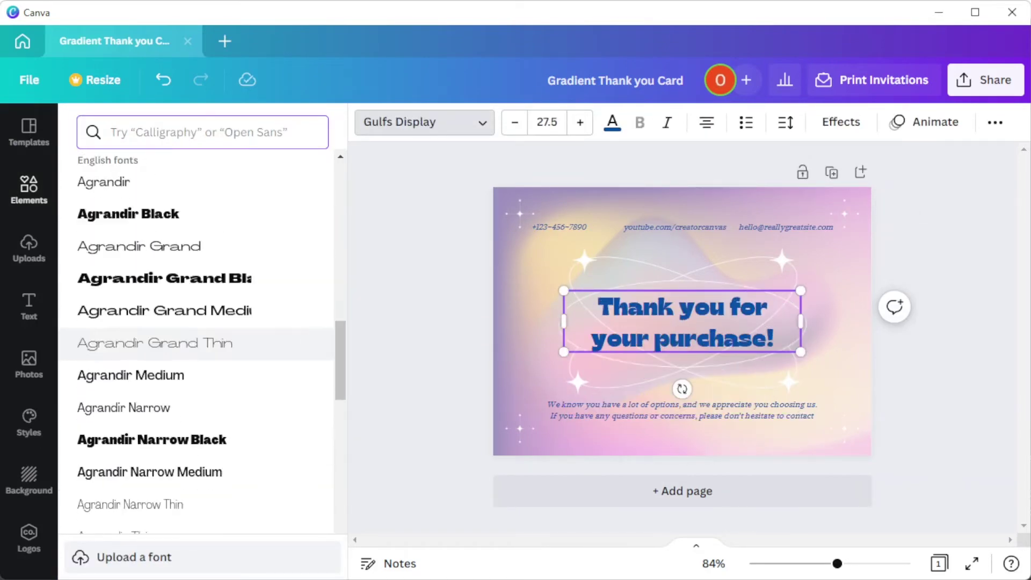
pyautogui.press('Down')
pyautogui.press('Down')
pyautogui.press('Down')
pyautogui.press('Down')
pyautogui.press('Down')
pyautogui.press('Down')
pyautogui.press('Down')
pyautogui.press('Down')
pyautogui.press('Down')
pyautogui.press('Down')
pyautogui.press('Down')
pyautogui.press('Down')
pyautogui.press('Down')
pyautogui.press('Down')
pyautogui.press('Down')
pyautogui.press('Down')
pyautogui.press('Down')
pyautogui.press('Down')
pyautogui.press('Down')
pyautogui.press('Down')
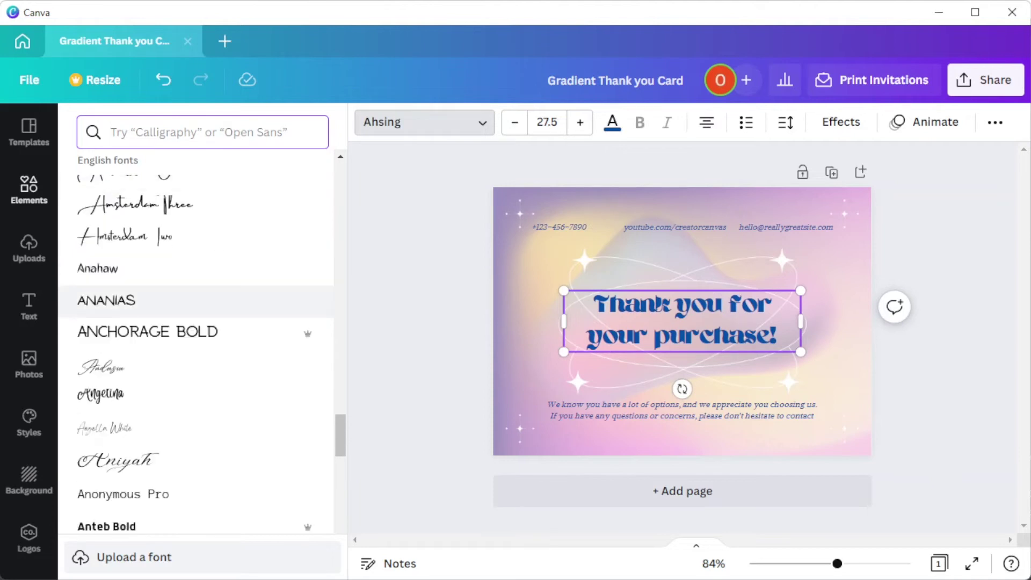
# Step: Try white as the heading's text colour and return it to the blue document colour
pyautogui.click(611, 122)
pyautogui.click(181, 207)
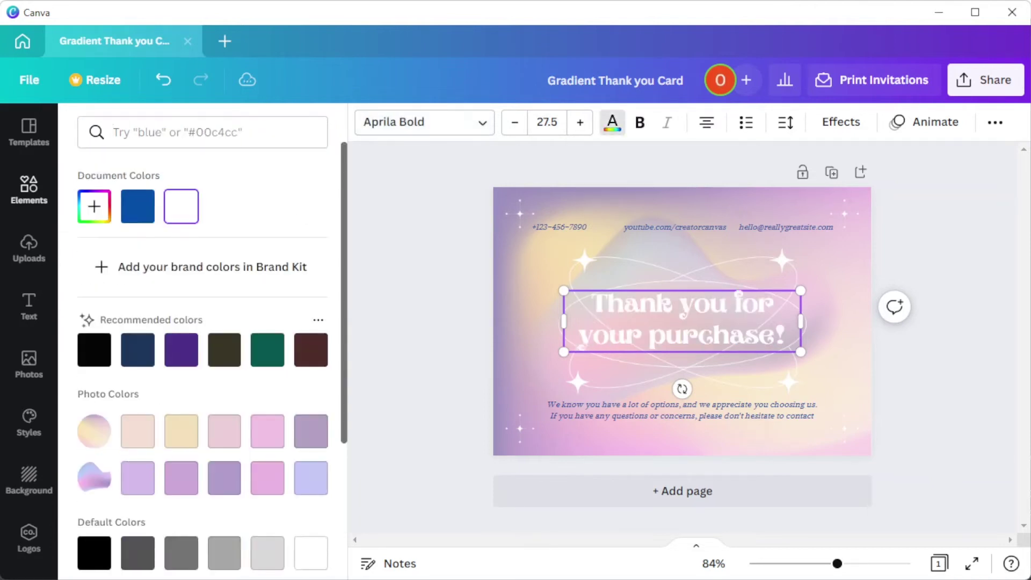
pyautogui.click(137, 207)
pyautogui.scroll(-4, 202, 322)
# Step: Open the full list of magic recommended graphics and delete the sparkles and starry orbit lines from the card
pyautogui.click(28, 189)
pyautogui.click(308, 315)
pyautogui.click(937, 430)
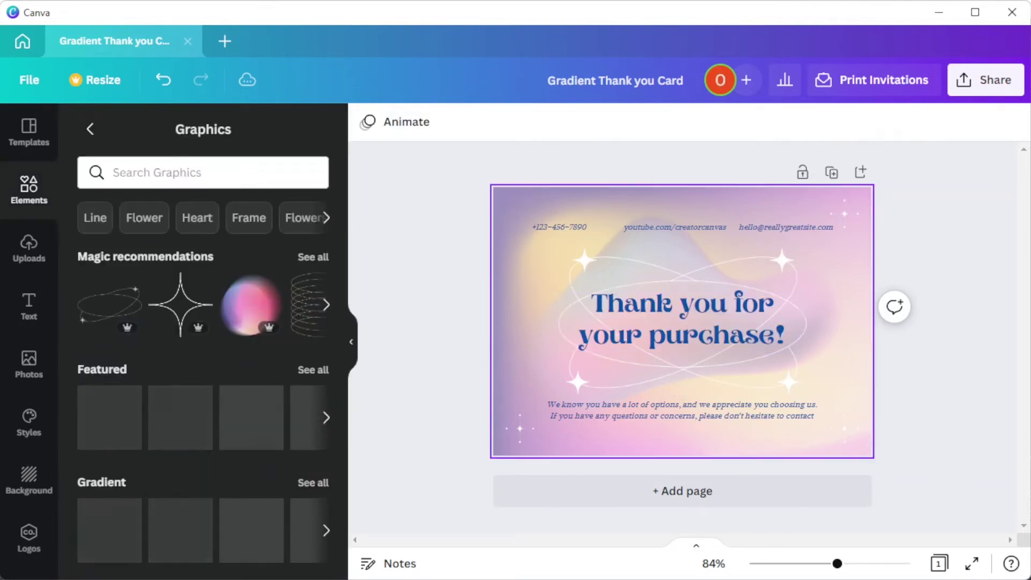
pyautogui.click(312, 368)
pyautogui.scroll(-6, 288, 317)
pyautogui.click(782, 261)
pyautogui.press('Delete')
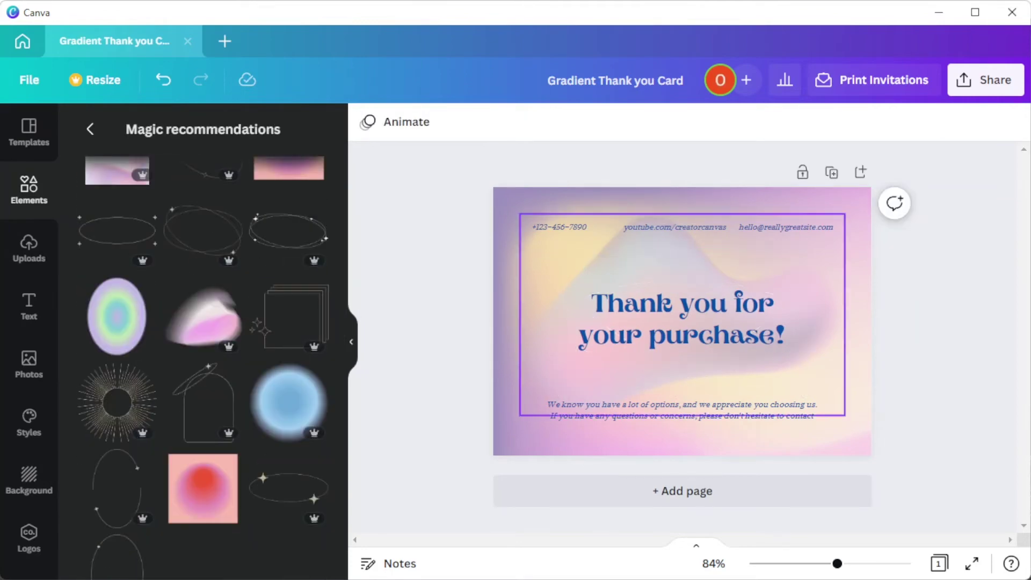
# Step: Fill the card's background with pale yellow and delete the remaining pastel gradient image
pyautogui.click(508, 322)
pyautogui.click(369, 122)
pyautogui.click(267, 347)
pyautogui.click(682, 376)
pyautogui.press('Delete')
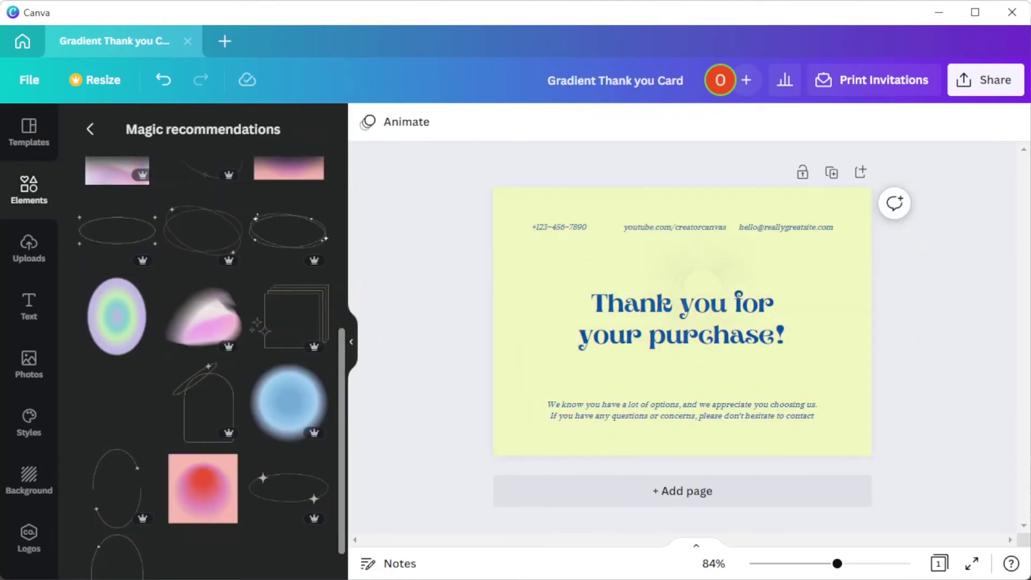
# Step: Place the sunburst line graphic behind the heading and enlarge it around the card's centre
pyautogui.moveTo(701, 287); pyautogui.dragTo(702, 322)
pyautogui.moveTo(702, 323); pyautogui.dragTo(674, 320)
# Step: Try the pink and red gradient square on the card, remove it, and open all of its recommended similar graphics
pyautogui.scroll(-3, 202, 397)
pyautogui.moveTo(203, 442); pyautogui.dragTo(535, 304)
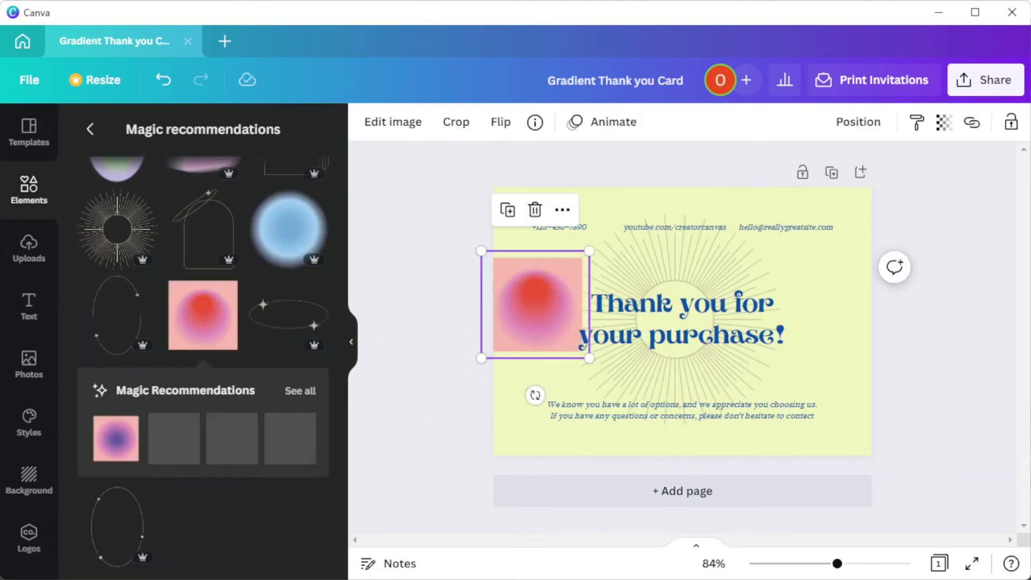
pyautogui.rightClick(532, 306)
pyautogui.click(558, 296)
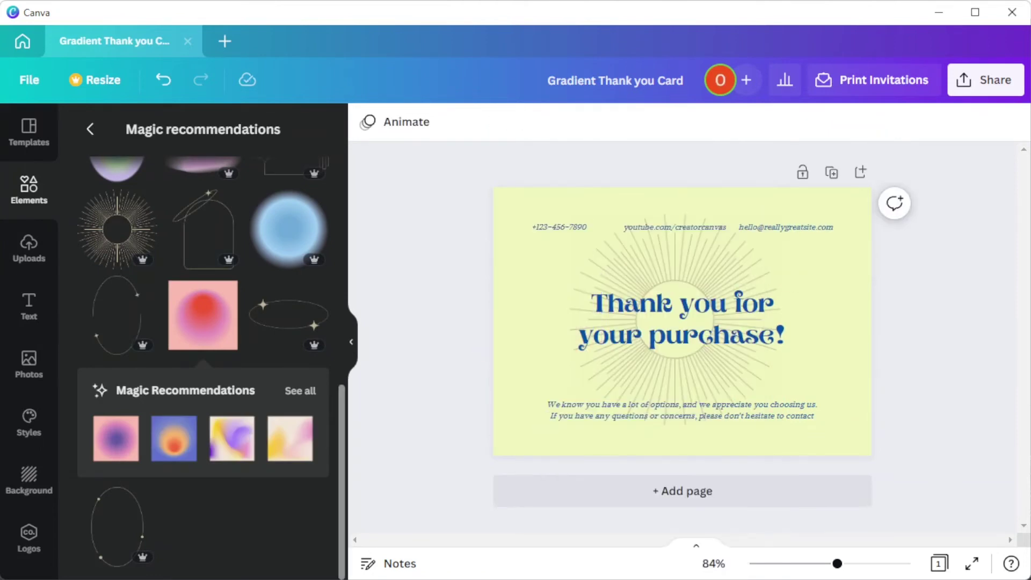
pyautogui.click(300, 391)
pyautogui.scroll(-3, 203, 322)
# Step: Add the grainy cream and orange gradient, enlarge it to cover the whole card and place it behind the sunburst
pyautogui.moveTo(203, 203); pyautogui.dragTo(597, 314)
pyautogui.moveTo(651, 369); pyautogui.dragTo(767, 484)
pyautogui.moveTo(655, 370); pyautogui.dragTo(521, 386)
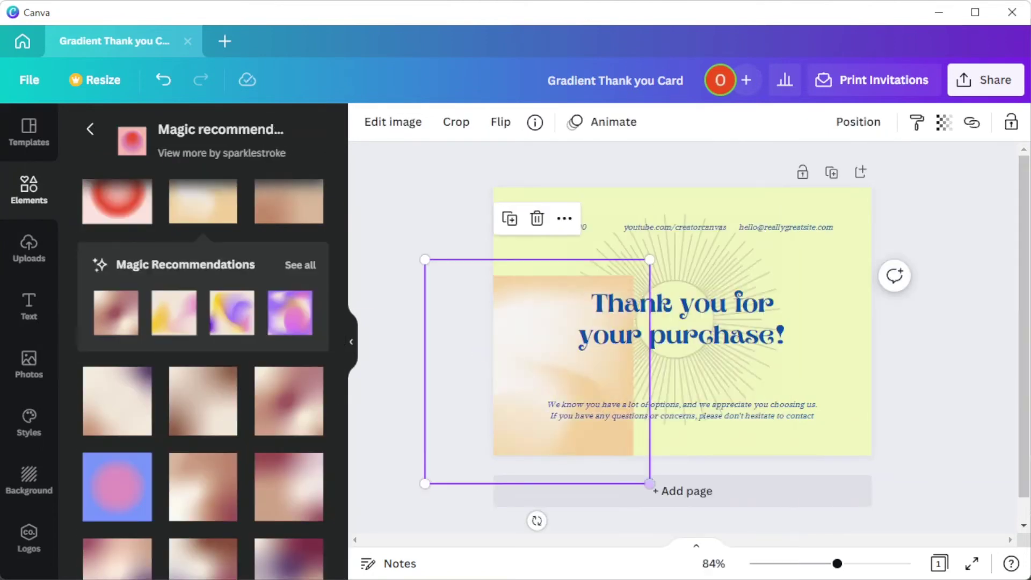
pyautogui.moveTo(650, 484); pyautogui.dragTo(794, 558)
pyautogui.moveTo(617, 403); pyautogui.dragTo(642, 256)
pyautogui.moveTo(814, 478); pyautogui.dragTo(920, 569)
pyautogui.rightClick(621, 322)
pyautogui.click(693, 343)
# Step: Centre the sunburst on the card and recolour it light orange
pyautogui.click(674, 257)
pyautogui.moveTo(675, 257); pyautogui.dragTo(683, 260)
pyautogui.click(368, 122)
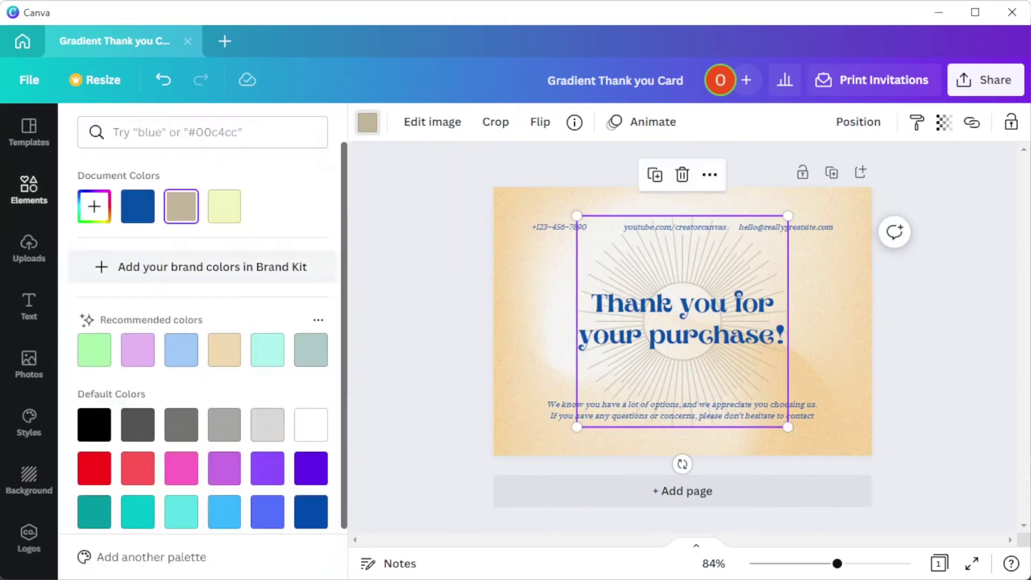
pyautogui.scroll(-1, 203, 376)
pyautogui.click(224, 498)
# Step: Enlarge the sunburst to nearly the card's height, reposition it behind the heading and make it more transparent
pyautogui.moveTo(787, 427); pyautogui.dragTo(821, 460)
pyautogui.moveTo(698, 376); pyautogui.dragTo(674, 360)
pyautogui.click(943, 123)
pyautogui.moveTo(935, 186); pyautogui.dragTo(831, 186)
# Step: View the collection containing the grainy cream gradient, browse its graphics and collapse the list to show the card
pyautogui.click(29, 189)
pyautogui.click(130, 243)
pyautogui.scroll(-3, 195, 261)
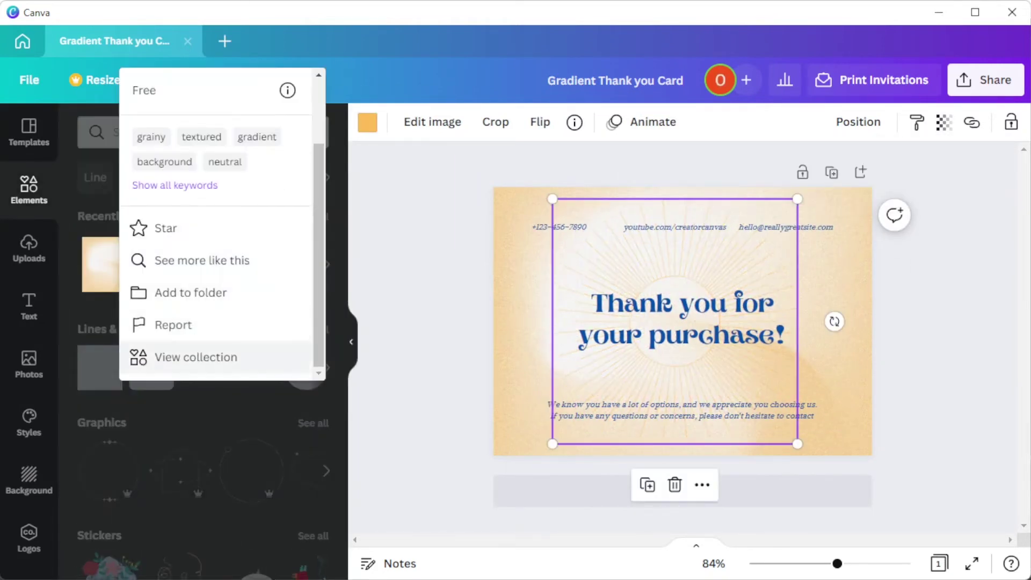
pyautogui.click(195, 357)
pyautogui.scroll(-4, 215, 252)
pyautogui.scroll(4, 215, 252)
pyautogui.moveTo(682, 321); pyautogui.dragTo(681, 321)
pyautogui.click(937, 369)
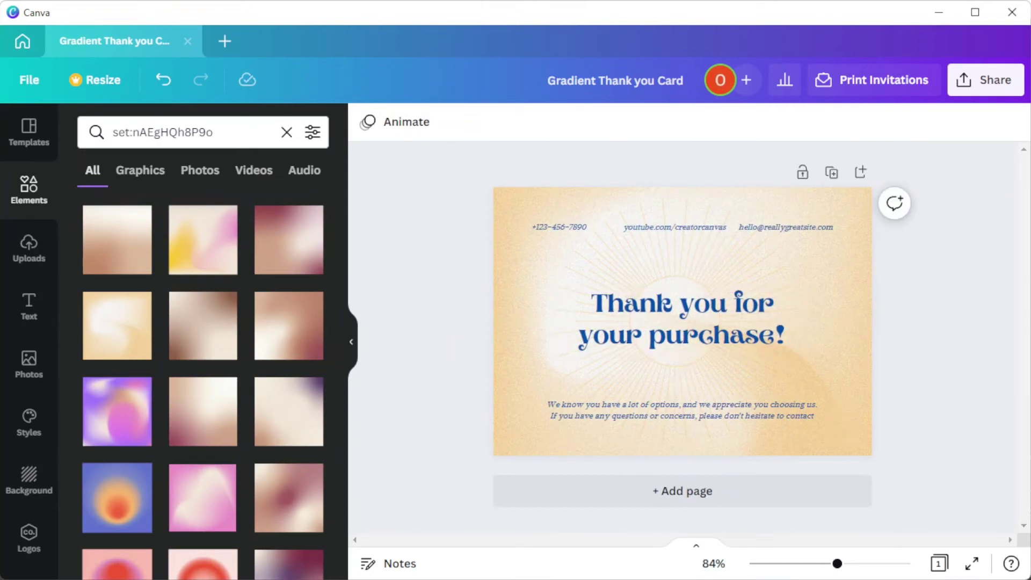
pyautogui.click(351, 341)
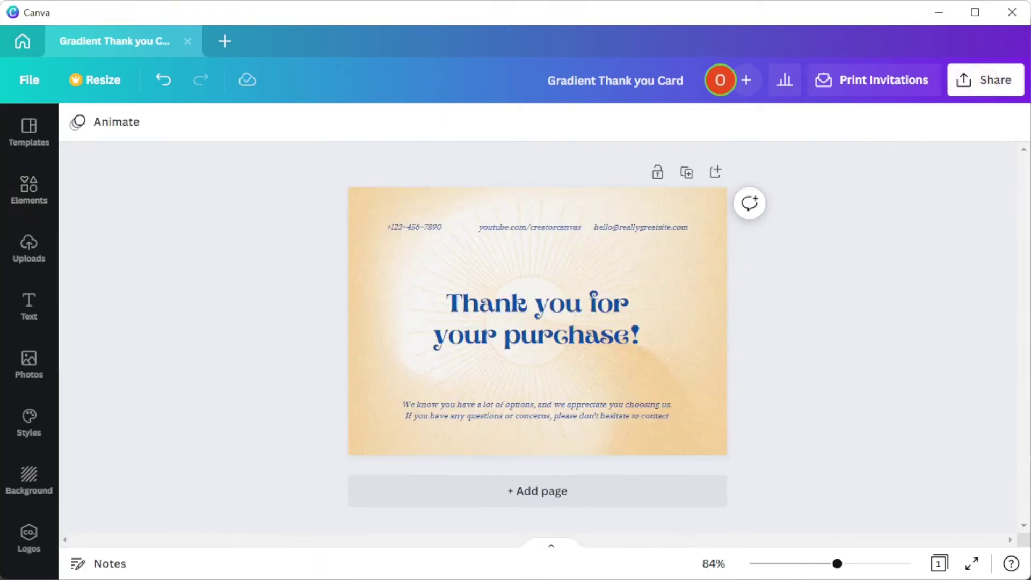
# Step: Download the finished card as a PNG file
pyautogui.click(984, 79)
pyautogui.scroll(-2, 886, 366)
pyautogui.click(855, 352)
pyautogui.click(855, 192)
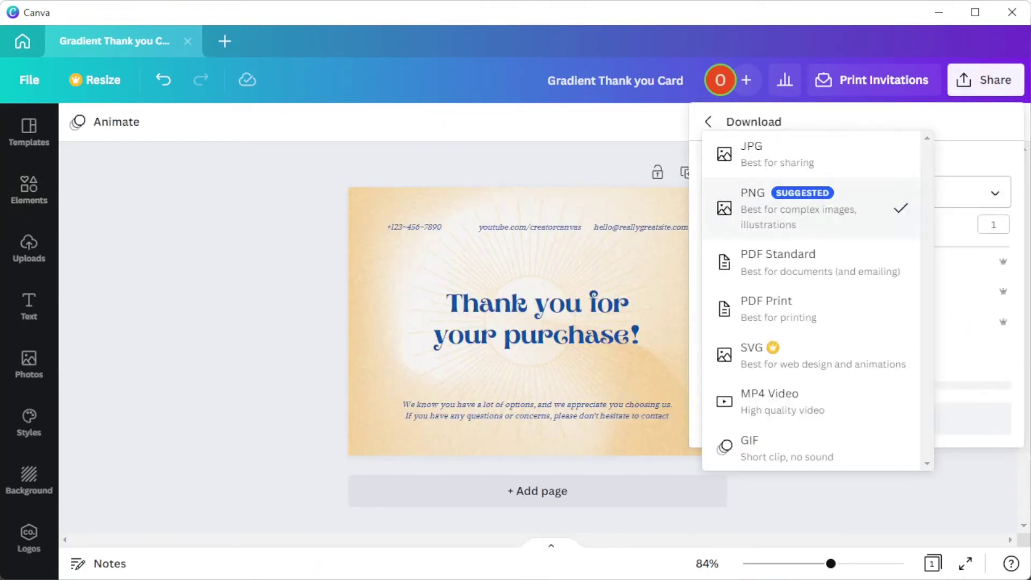
pyautogui.click(805, 208)
pyautogui.click(854, 411)
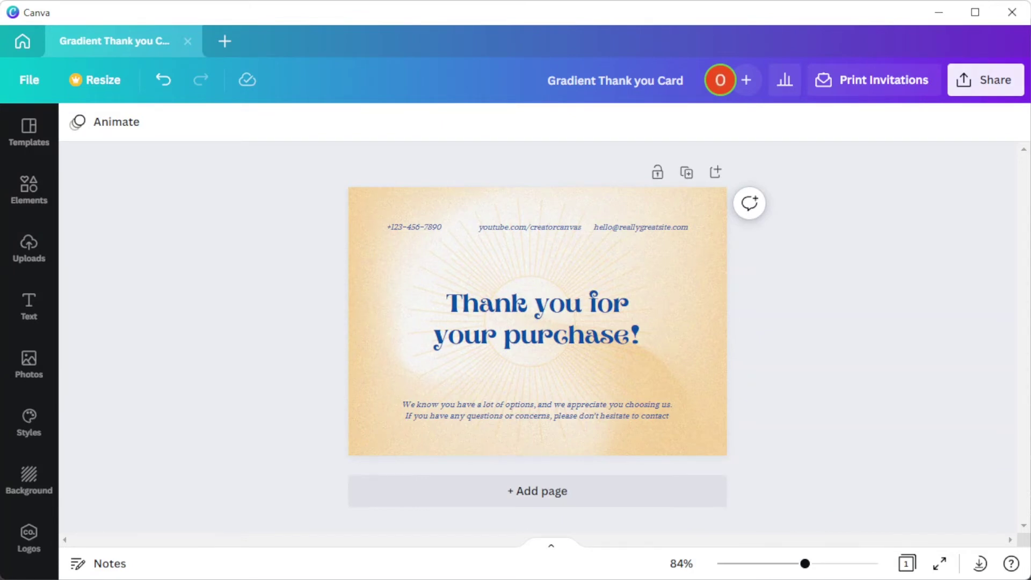
# Step: Review the social platforms available for sharing the card and close the sharing options
pyautogui.click(984, 80)
pyautogui.scroll(-3, 849, 311)
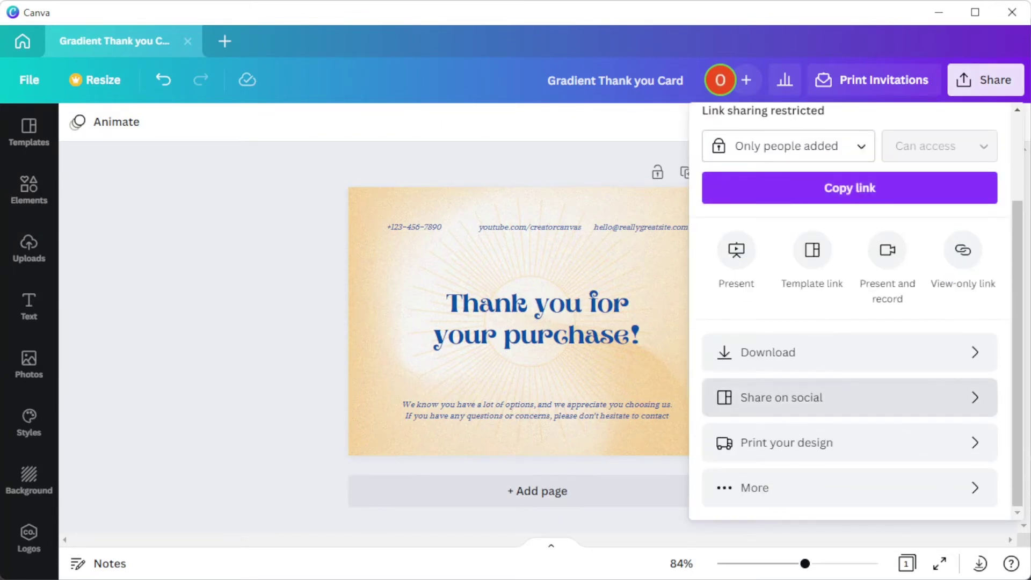
pyautogui.click(781, 397)
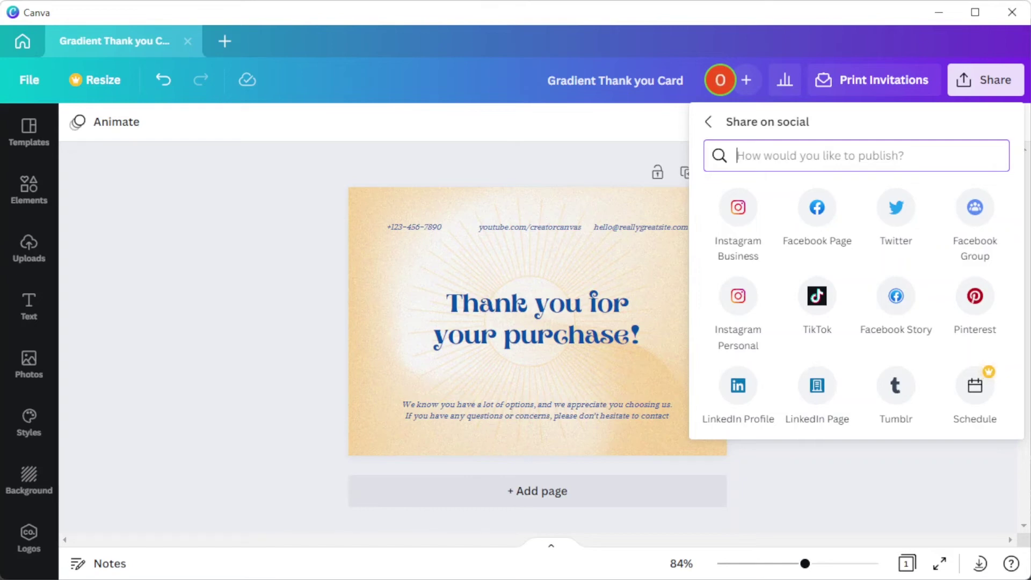
pyautogui.press('Escape')
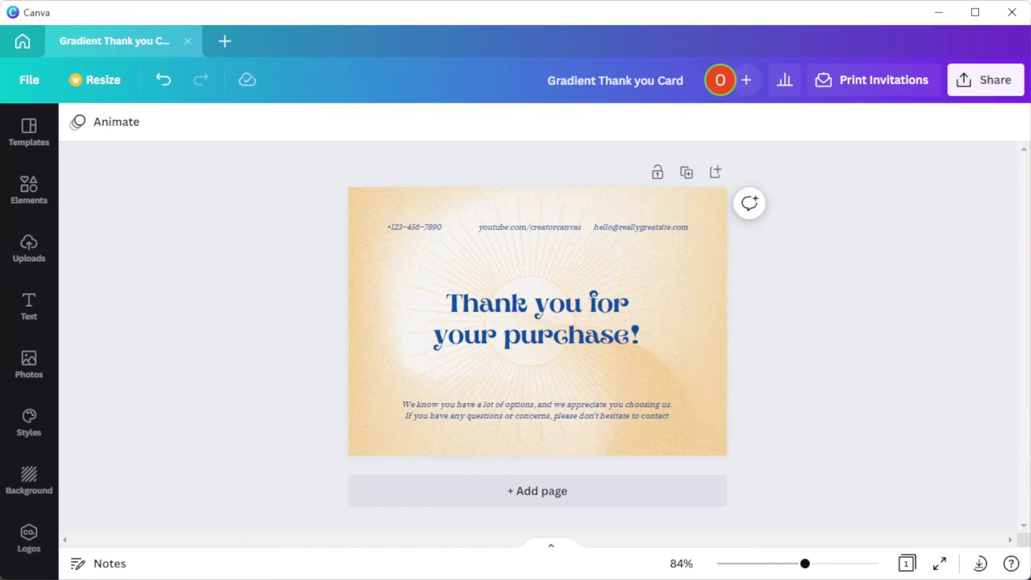
# Step: Start a print order for the card as invitations, review the options and set the paper type to Deluxe paper
pyautogui.click(874, 80)
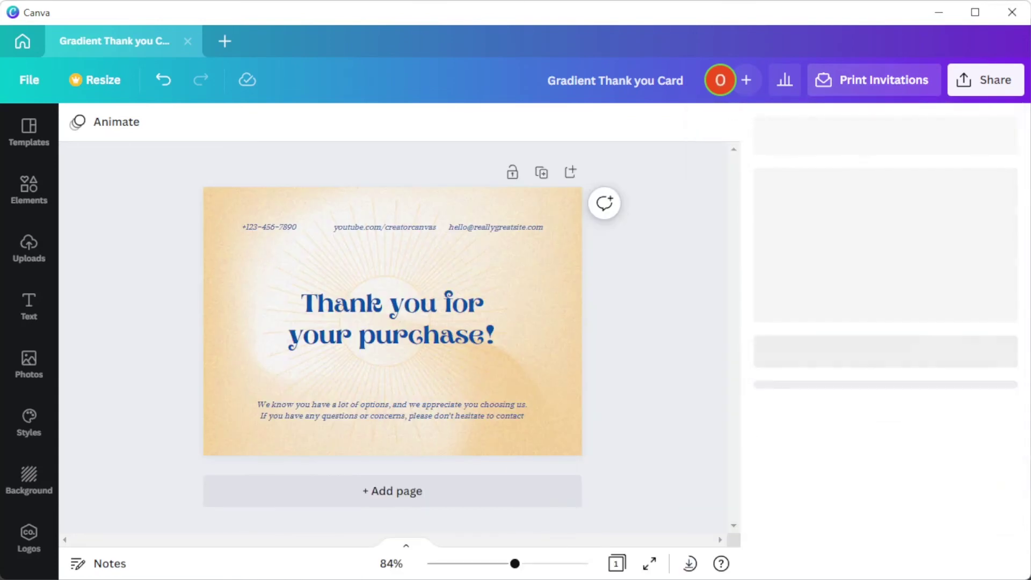
pyautogui.scroll(-2, 879, 316)
pyautogui.scroll(-4, 879, 322)
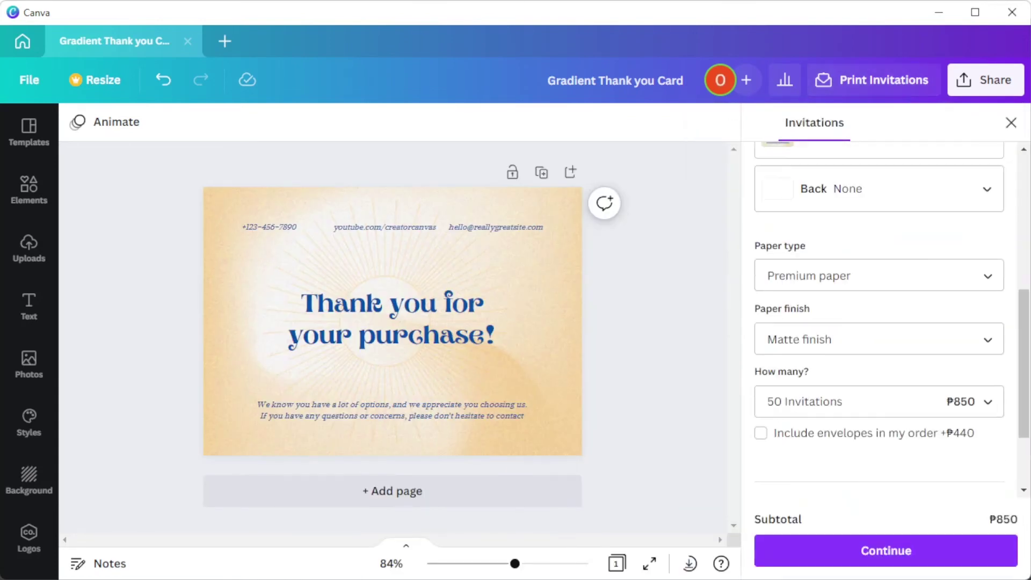
pyautogui.scroll(2, 878, 322)
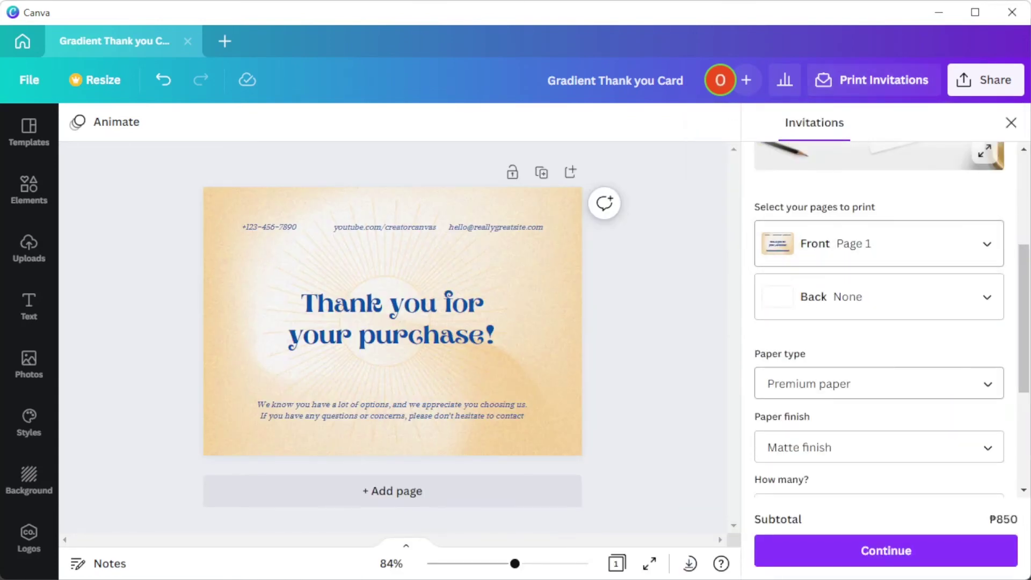
pyautogui.click(879, 384)
pyautogui.click(720, 429)
# Step: Set the print order's paper finish to Gloss finish and include envelopes
pyautogui.scroll(-2, 878, 322)
pyautogui.click(879, 338)
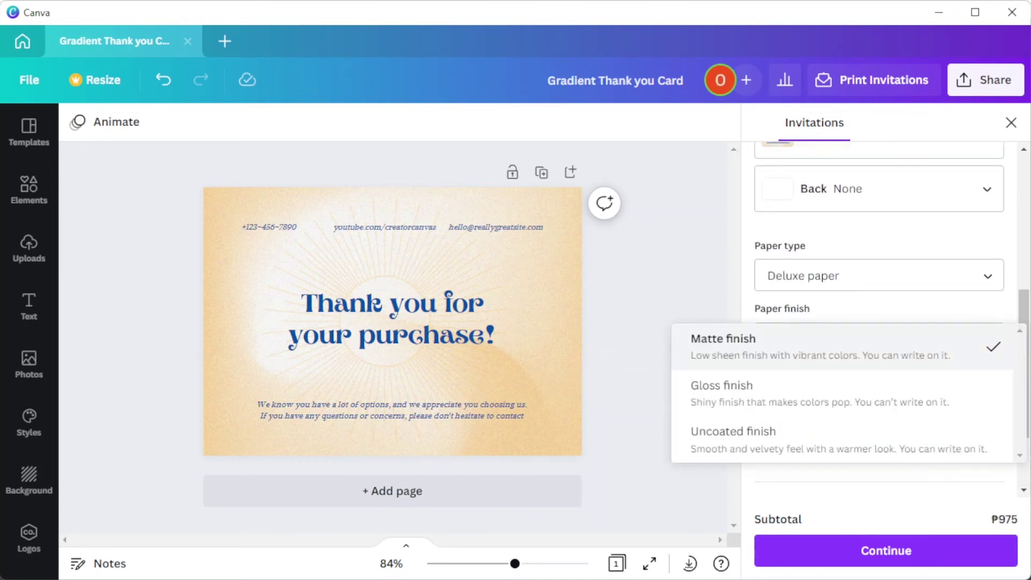
pyautogui.click(805, 393)
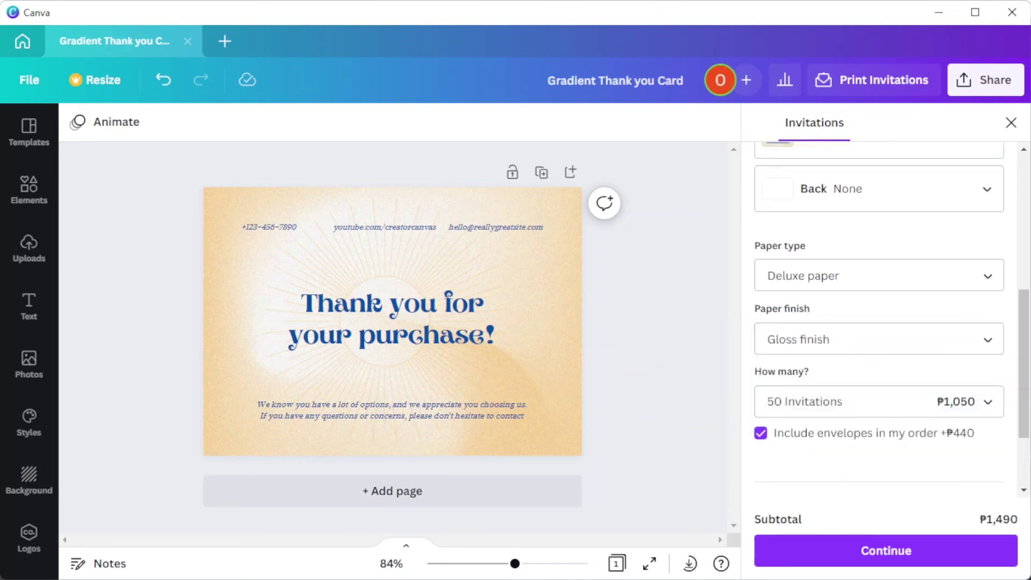
# Step: Continue to the order's shipping details, review the delivery and address fields, and close the print order
pyautogui.click(884, 550)
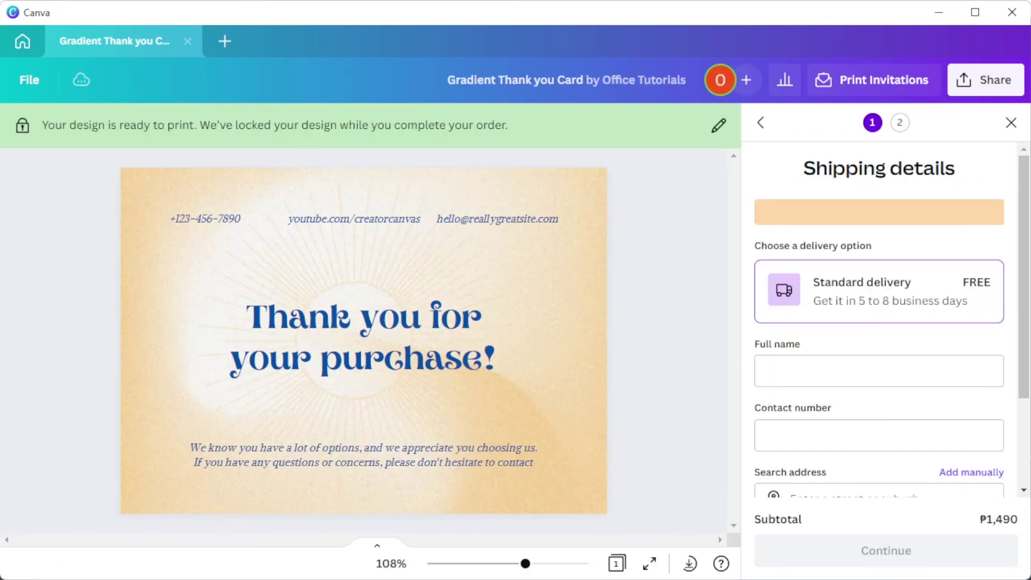
pyautogui.scroll(-3, 878, 376)
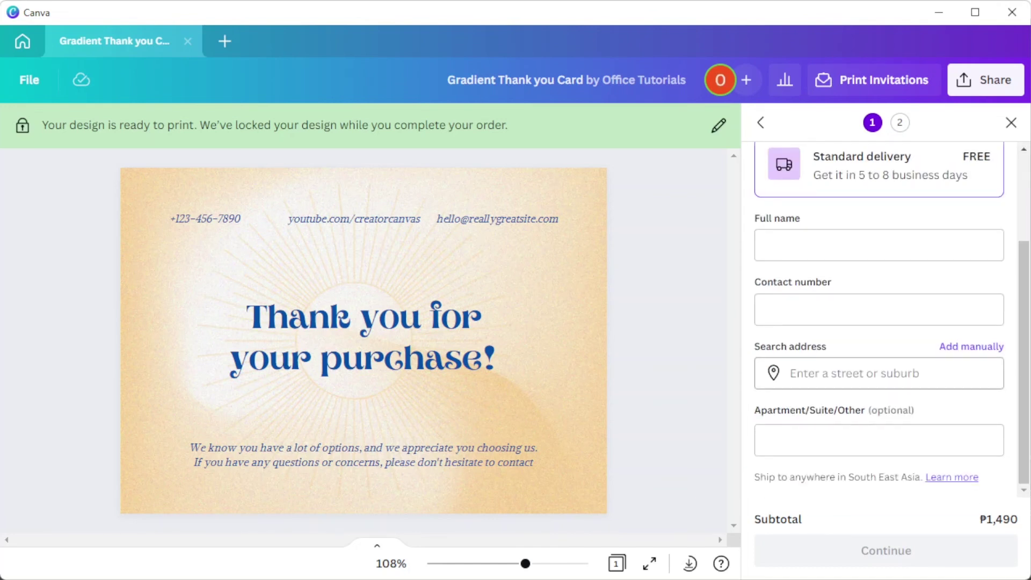
pyautogui.scroll(3, 878, 322)
pyautogui.scroll(-3, 879, 322)
pyautogui.scroll(3, 878, 322)
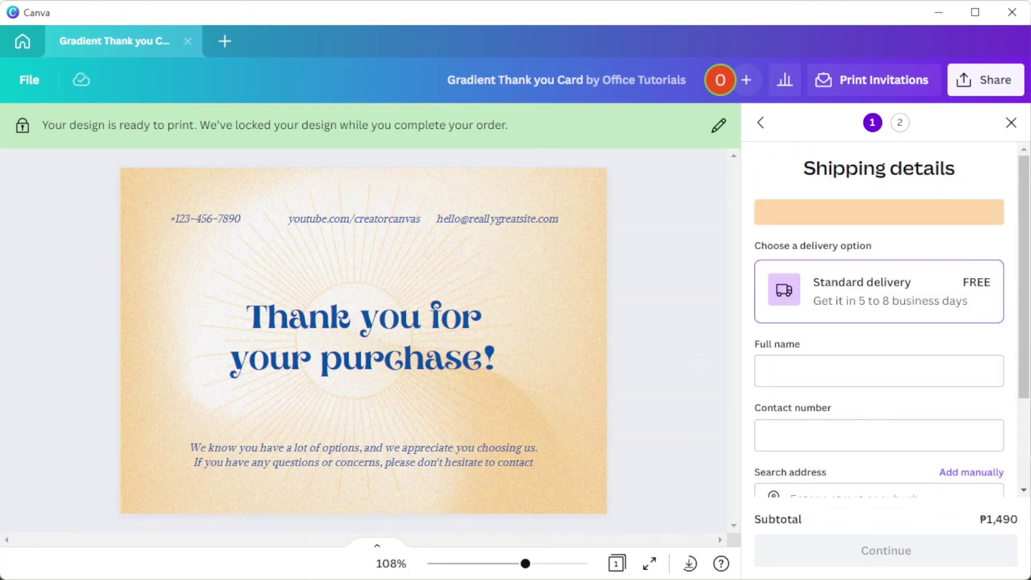
pyautogui.press('Escape')
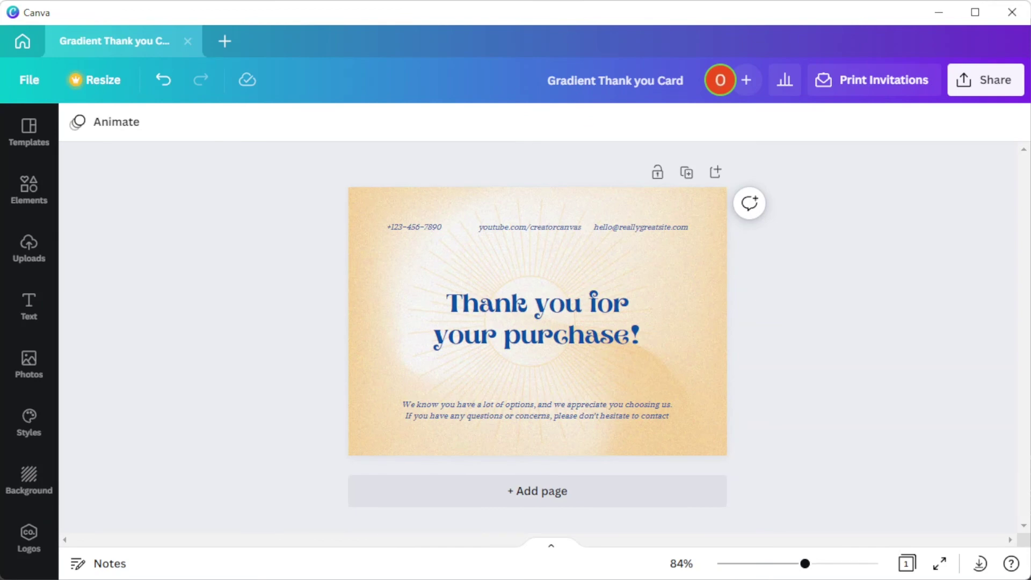